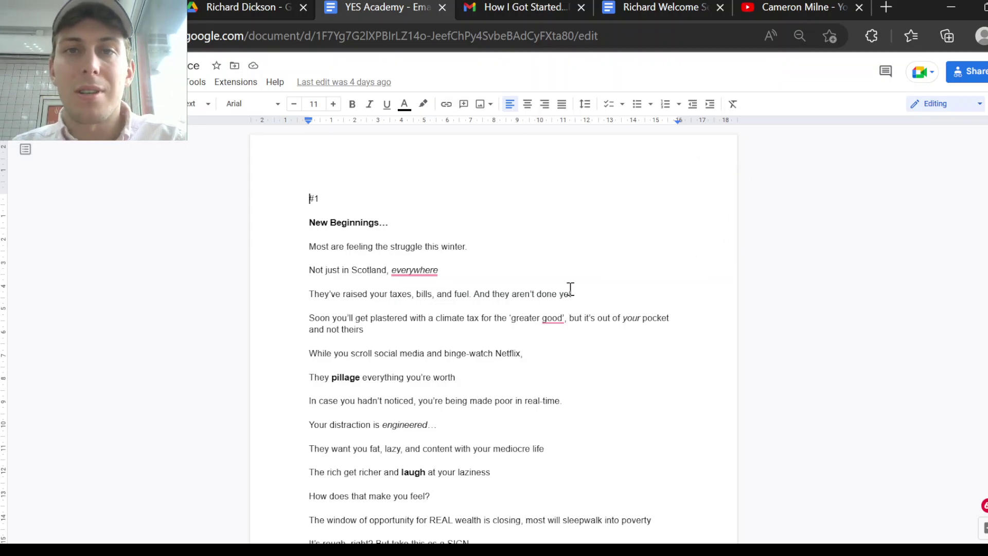
scroll(570, 291, "down", 1)
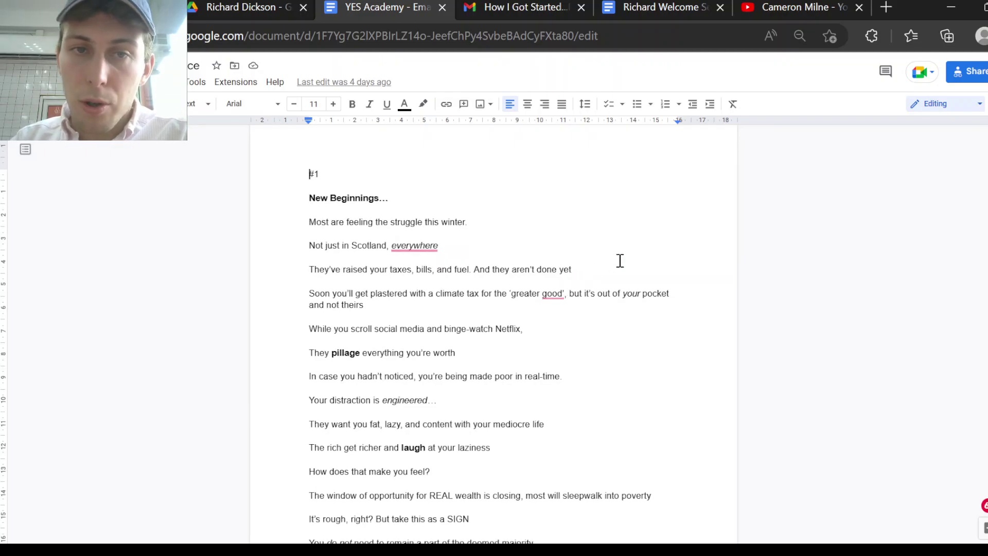
scroll(620, 261, "up", 1)
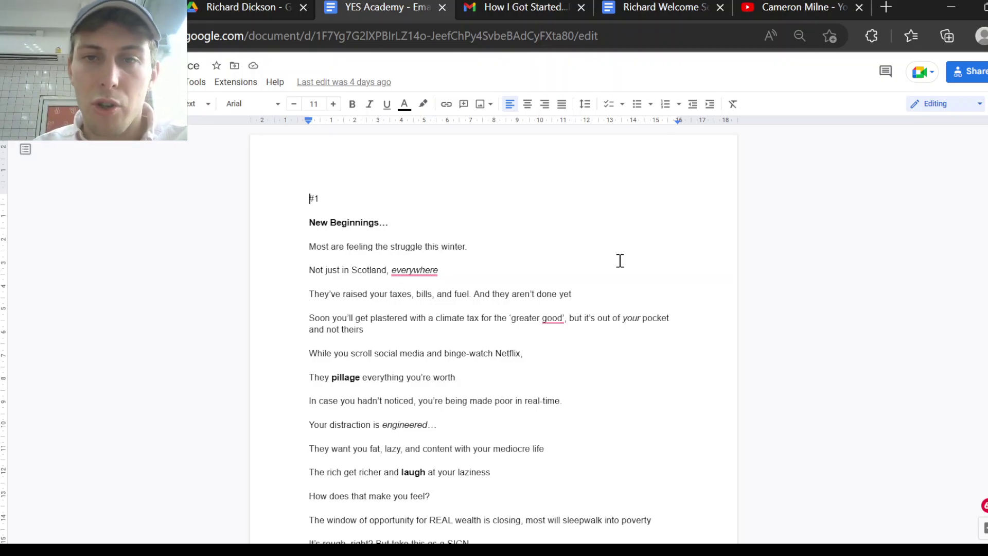
scroll(640, 223, "down", 1)
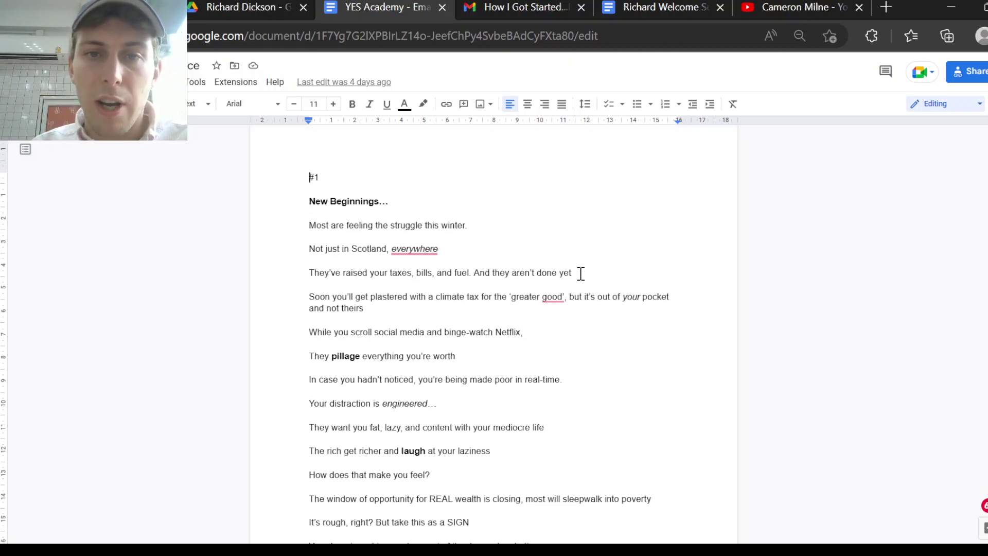
scroll(580, 274, "down", 2)
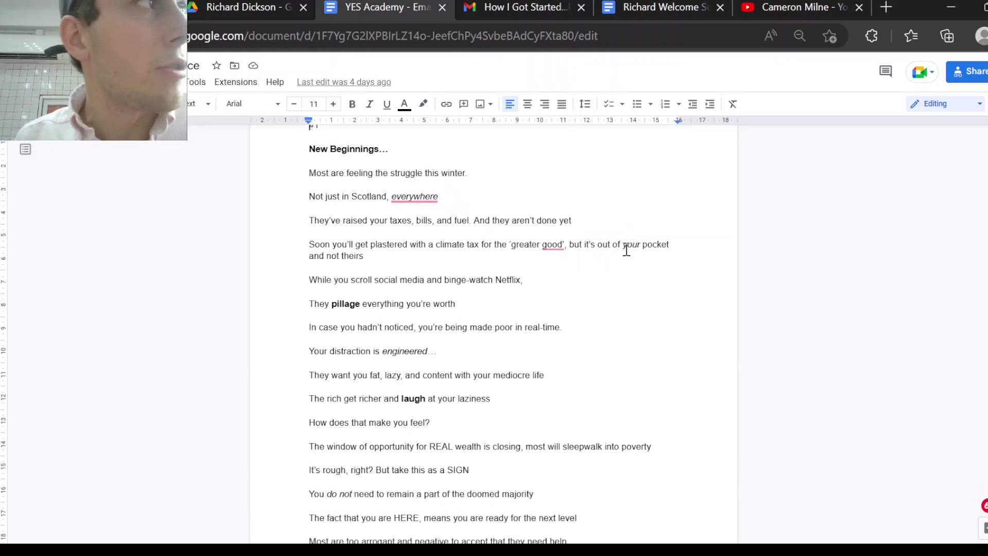
scroll(547, 359, "down", 1)
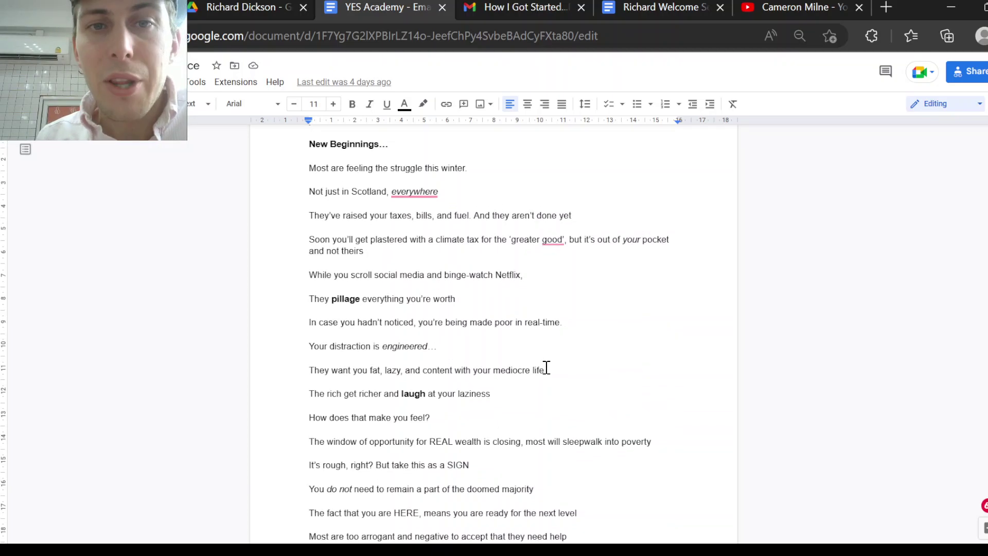
scroll(546, 368, "up", 1)
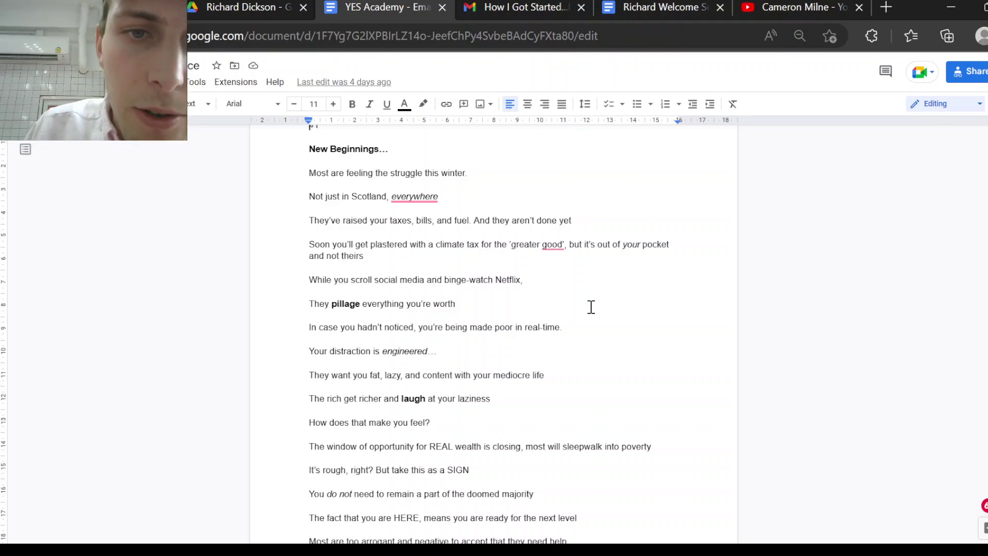
scroll(591, 293, "down", 1)
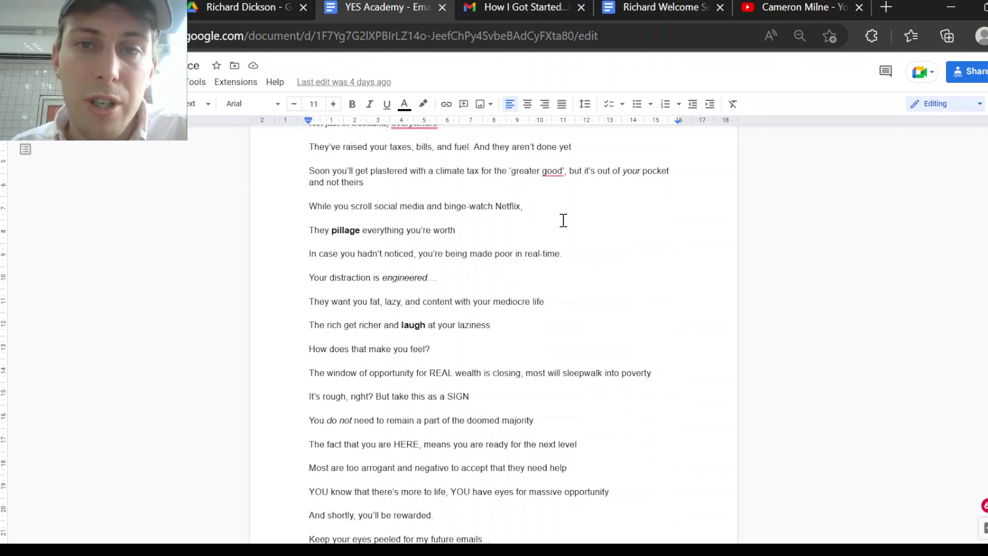
scroll(668, 264, "down", 1)
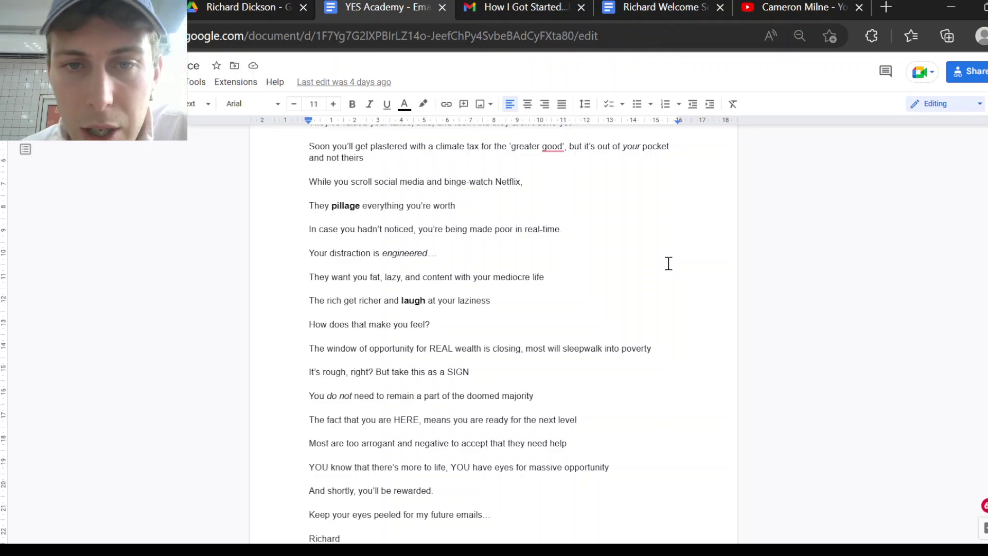
scroll(668, 263, "down", 2)
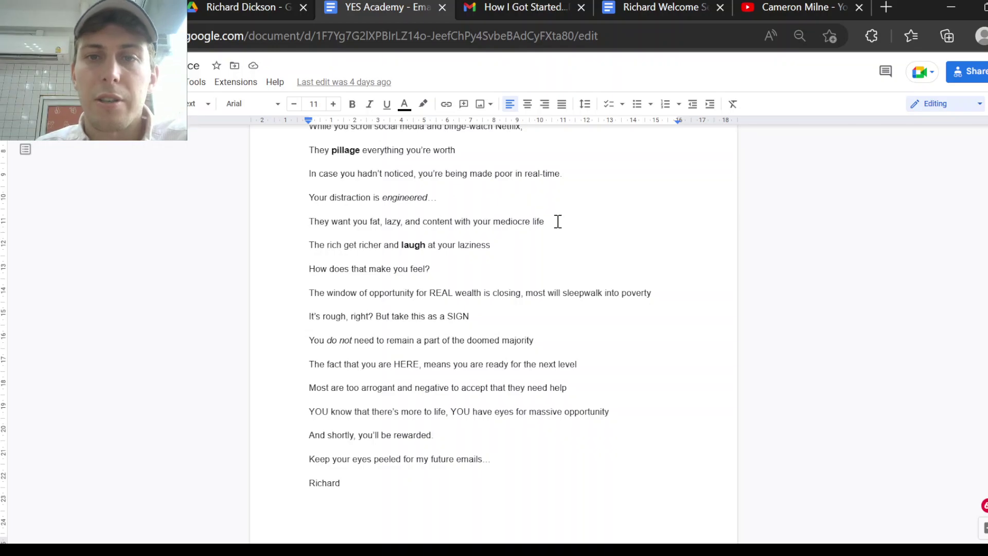
scroll(558, 222, "down", 1)
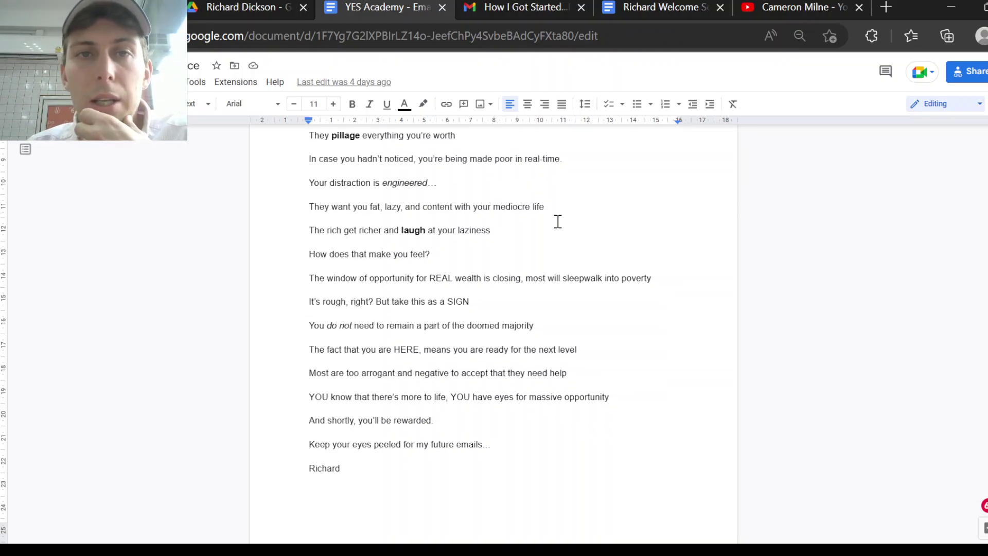
scroll(557, 222, "down", 1)
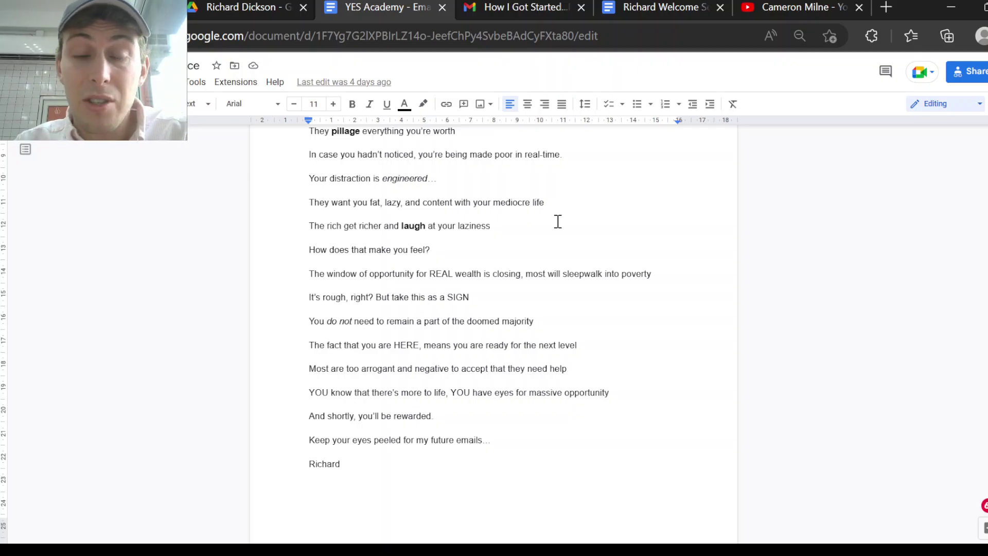
scroll(557, 222, "down", 1)
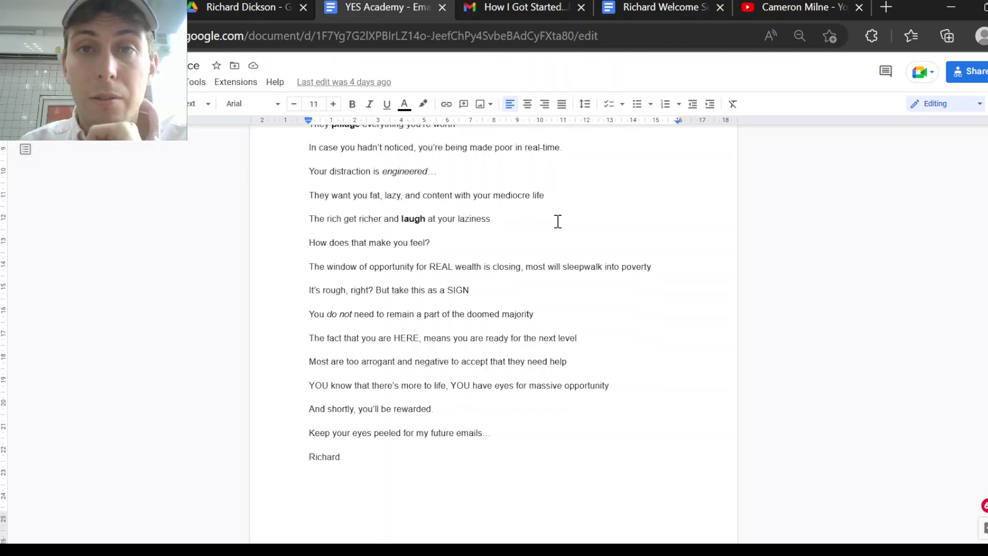
scroll(558, 221, "down", 1)
scroll(557, 222, "down", 1)
scroll(557, 221, "down", 1)
scroll(557, 222, "down", 1)
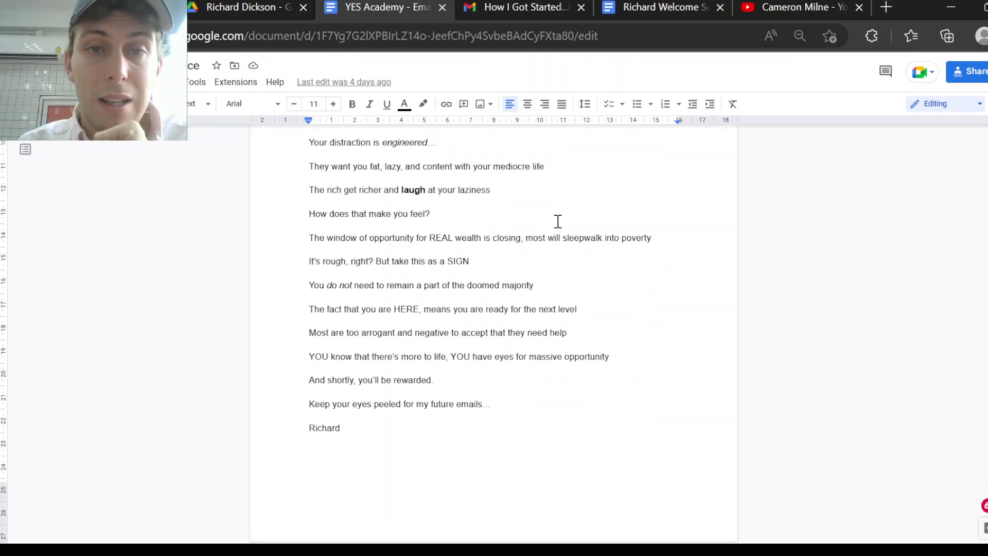
scroll(558, 222, "down", 1)
scroll(557, 221, "down", 2)
scroll(557, 221, "down", 1)
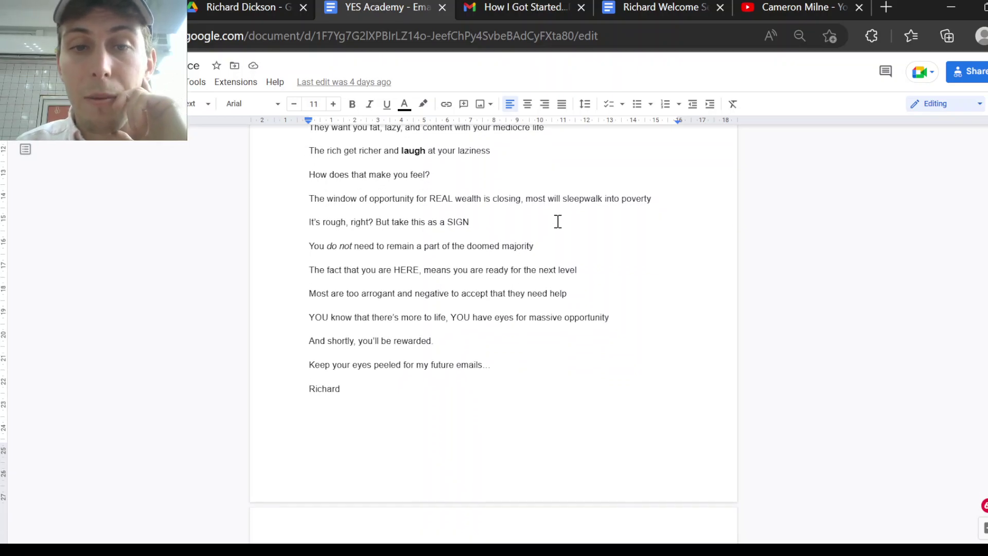
scroll(544, 266, "down", 1)
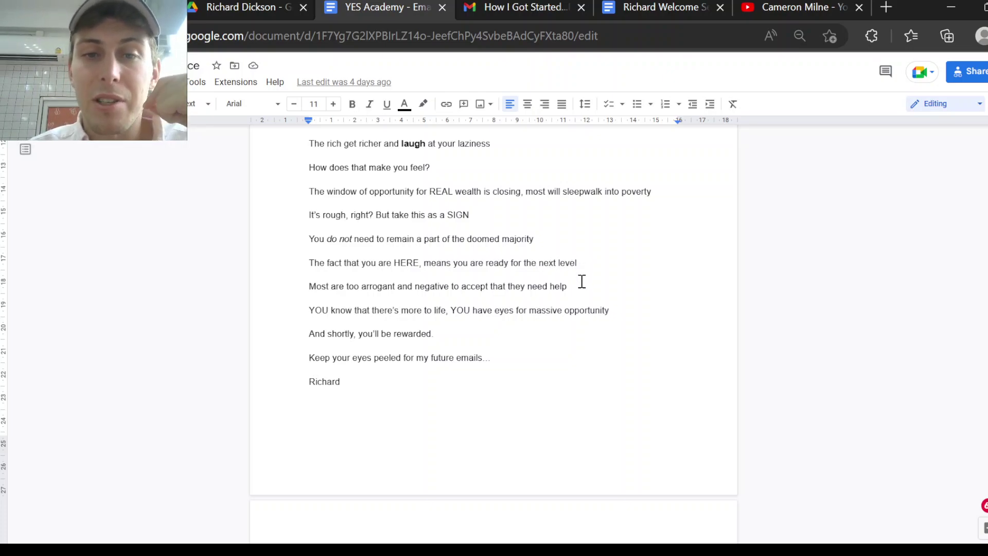
scroll(581, 282, "down", 1)
scroll(582, 283, "down", 1)
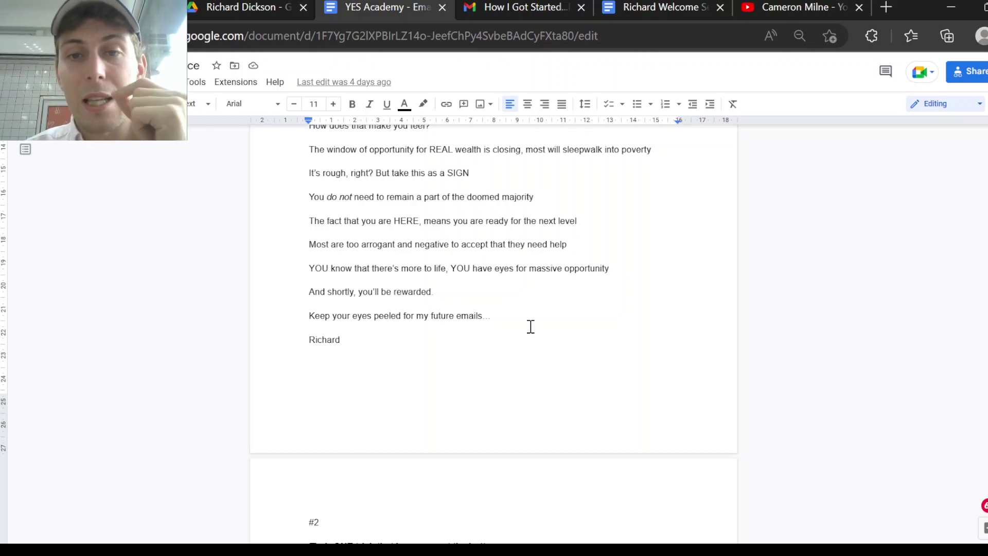
scroll(530, 327, "down", 1)
scroll(531, 327, "down", 1)
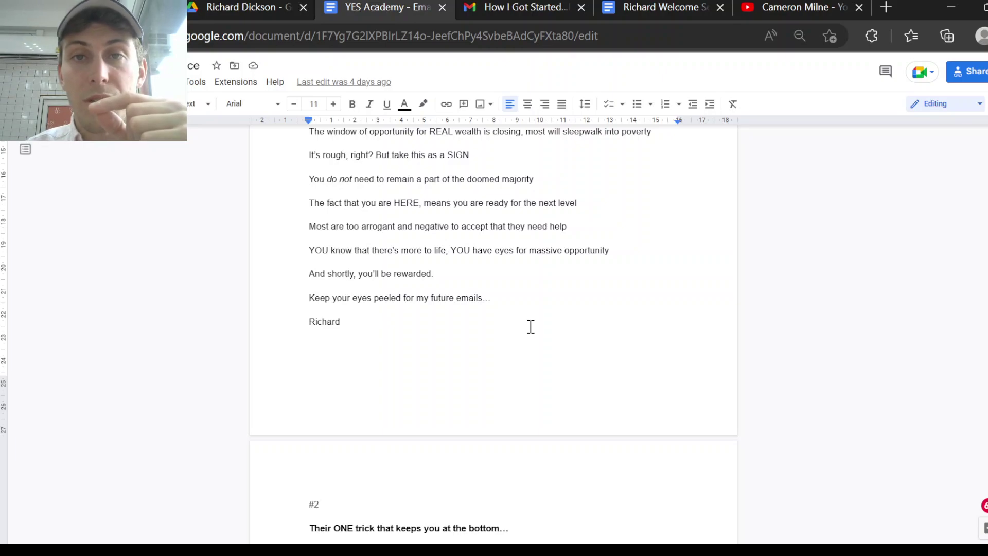
scroll(530, 327, "down", 1)
scroll(531, 327, "down", 1)
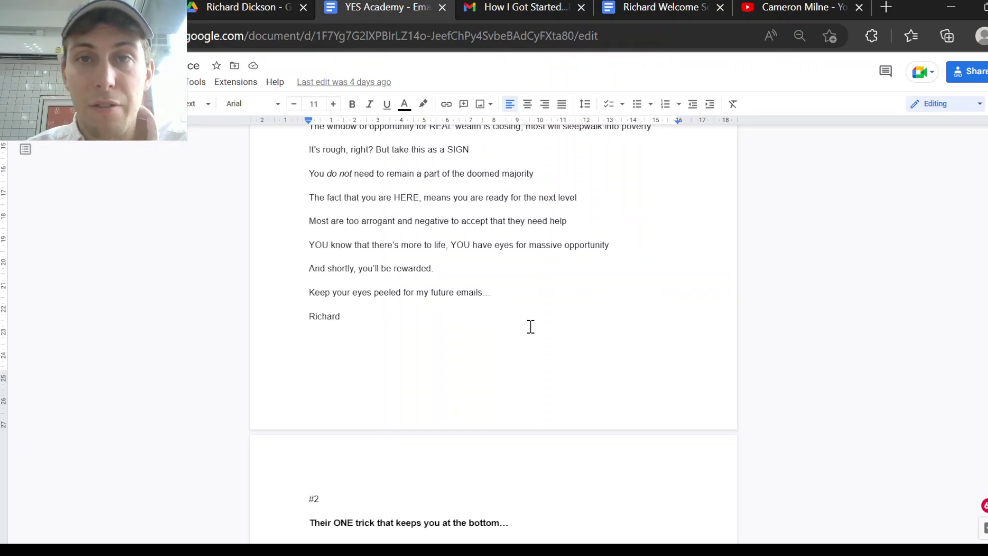
scroll(531, 327, "down", 1)
scroll(531, 326, "down", 1)
scroll(531, 327, "down", 1)
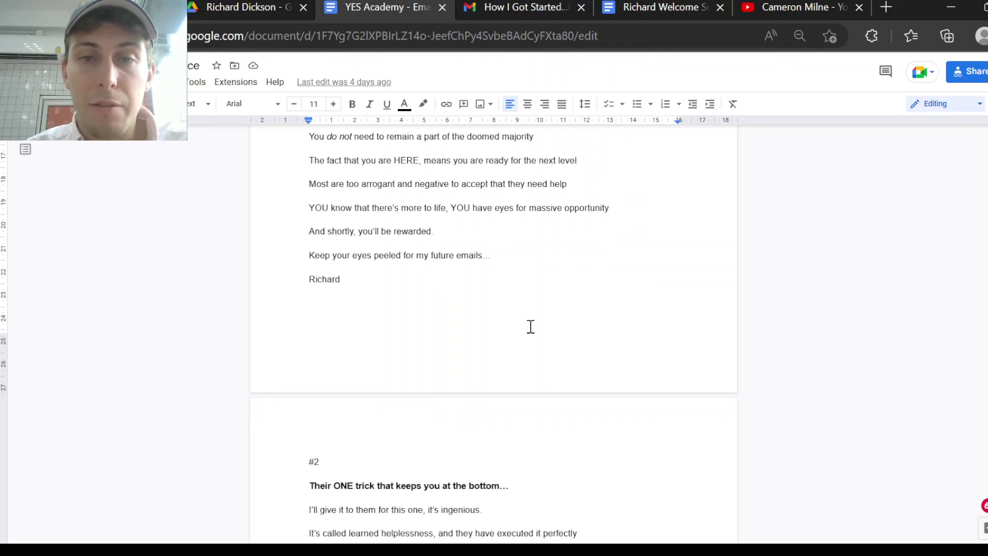
scroll(530, 327, "down", 1)
scroll(530, 326, "down", 1)
scroll(530, 327, "down", 1)
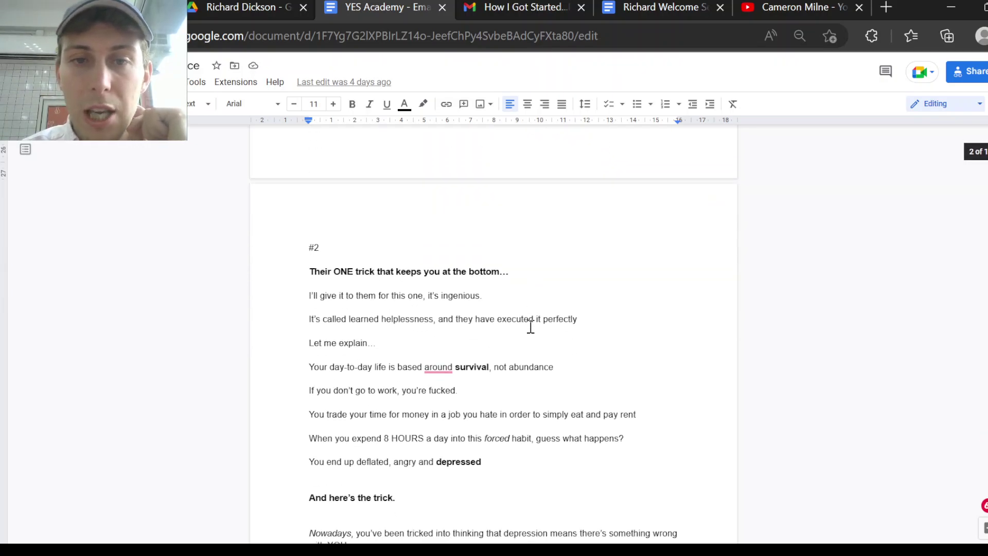
scroll(530, 326, "down", 1)
scroll(531, 326, "down", 1)
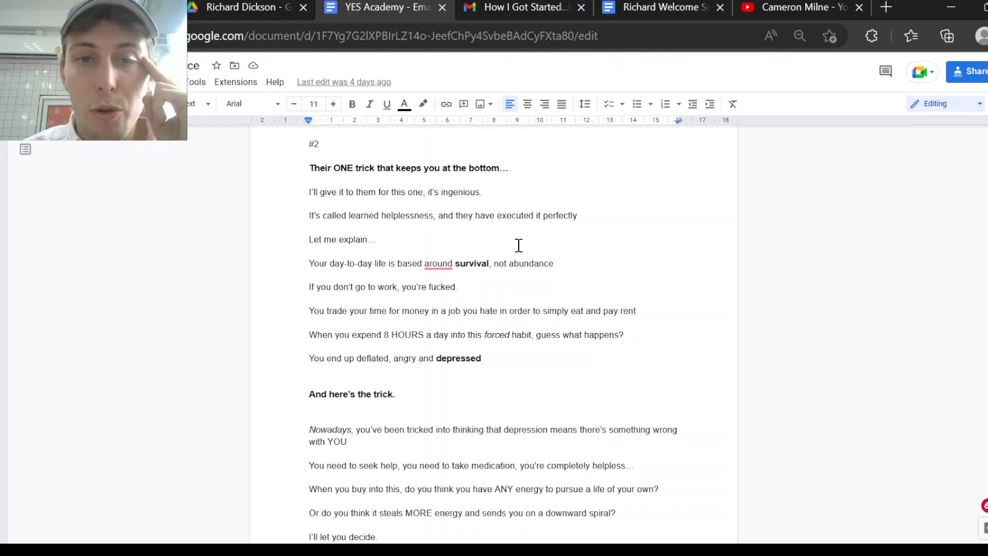
scroll(518, 246, "down", 1)
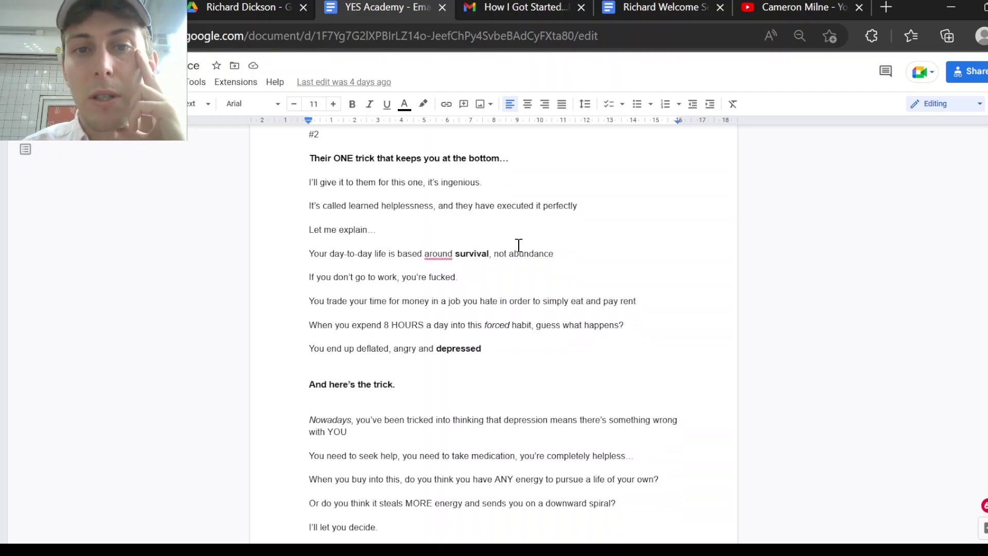
scroll(518, 245, "down", 1)
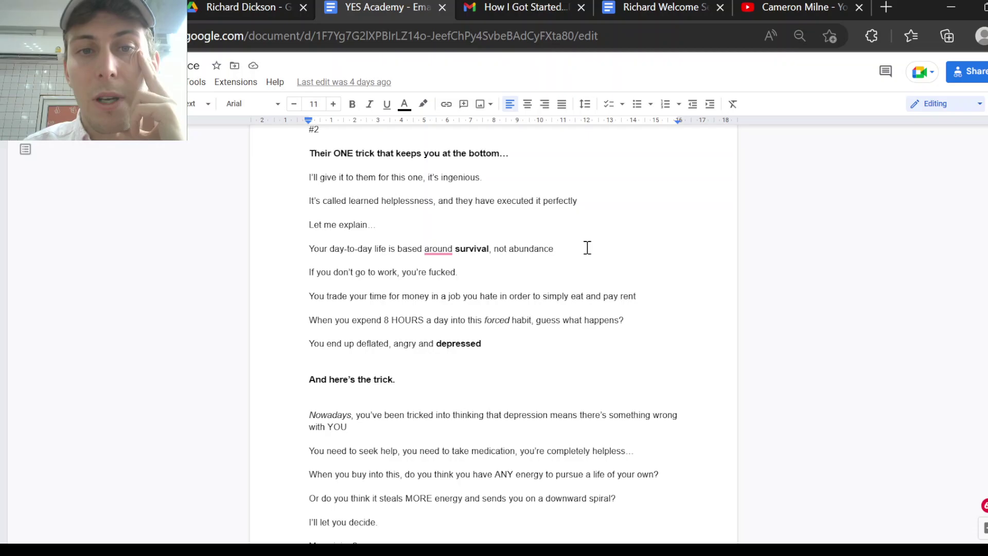
scroll(584, 247, "down", 1)
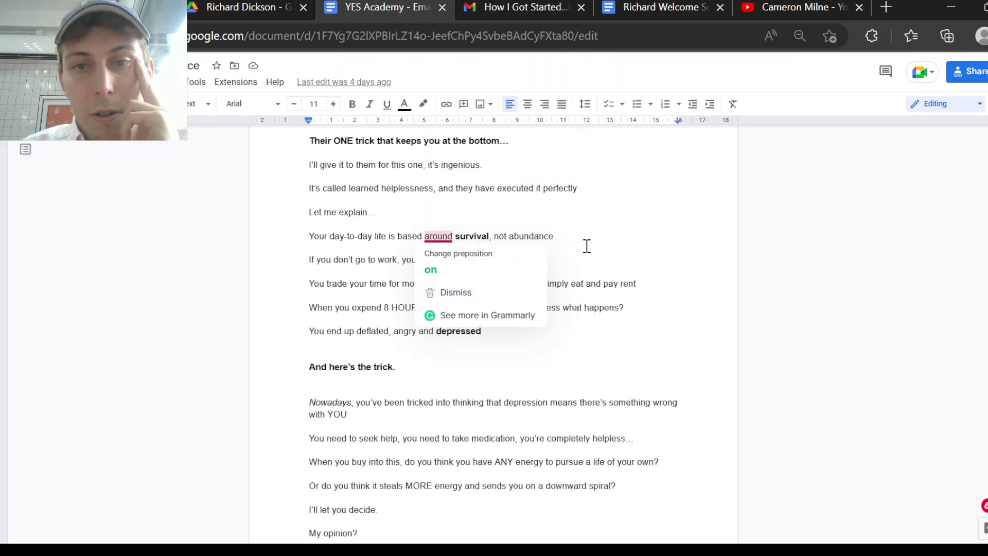
scroll(563, 293, "down", 1)
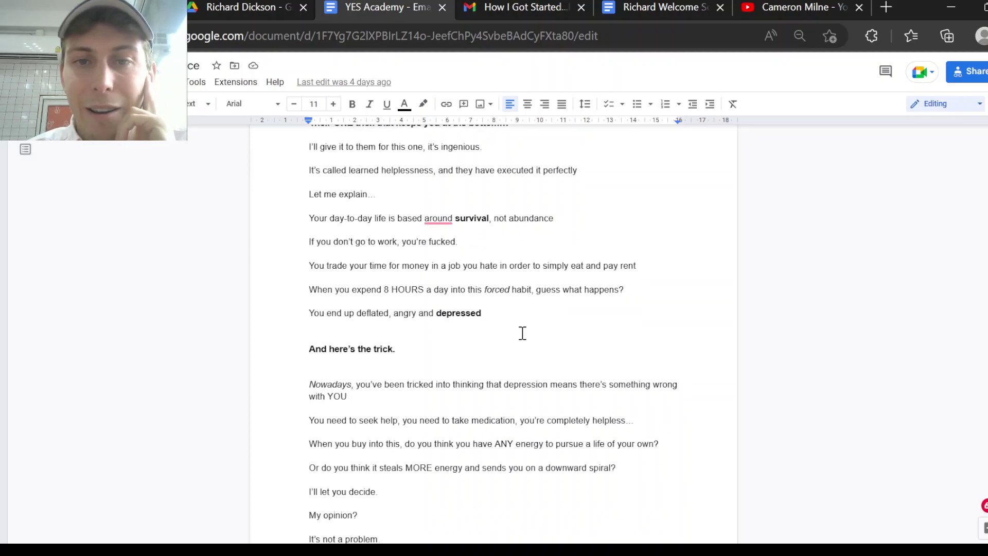
scroll(523, 332, "down", 1)
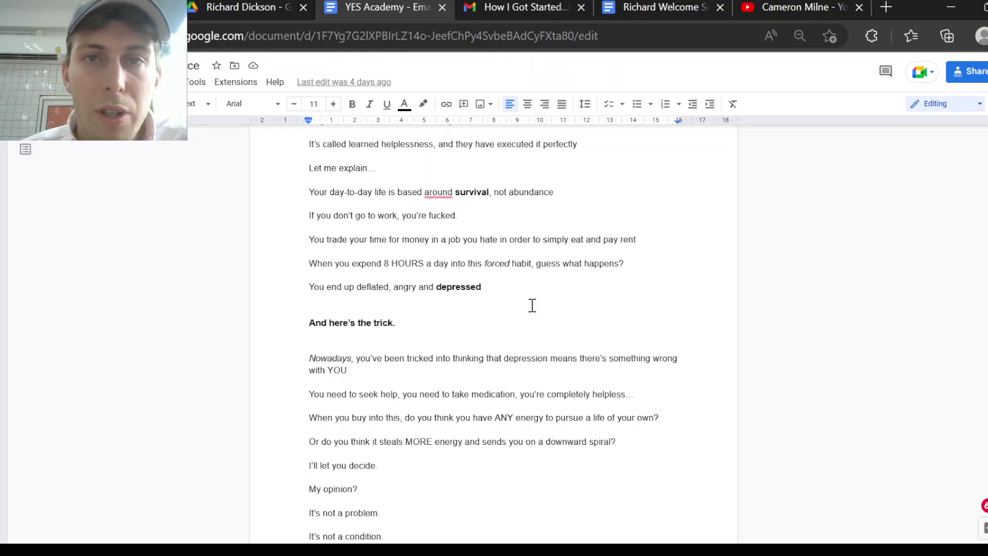
scroll(532, 305, "down", 1)
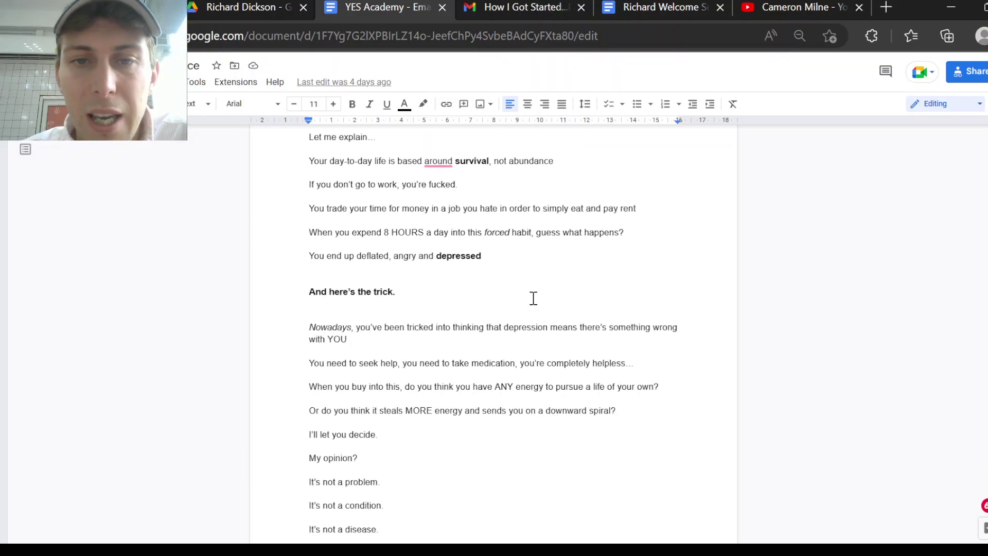
scroll(533, 303, "down", 1)
scroll(533, 302, "down", 1)
scroll(533, 299, "down", 1)
scroll(532, 299, "down", 1)
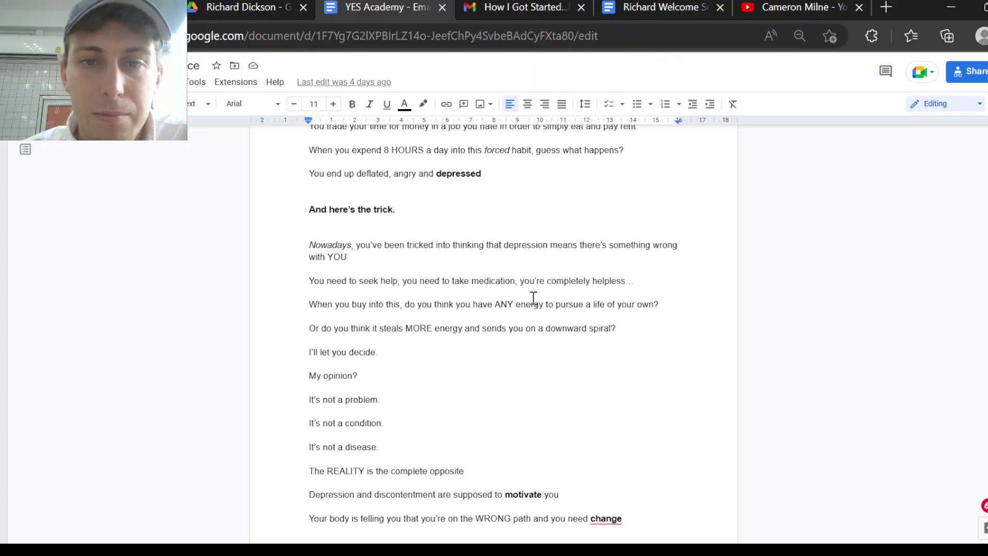
scroll(533, 299, "down", 1)
scroll(533, 298, "down", 1)
scroll(533, 299, "down", 1)
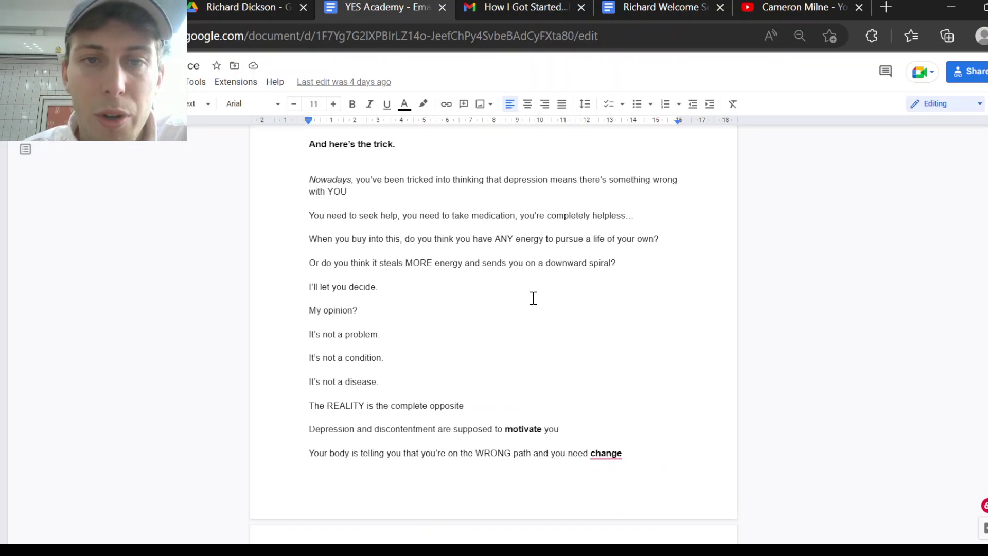
scroll(533, 298, "down", 1)
scroll(533, 299, "down", 1)
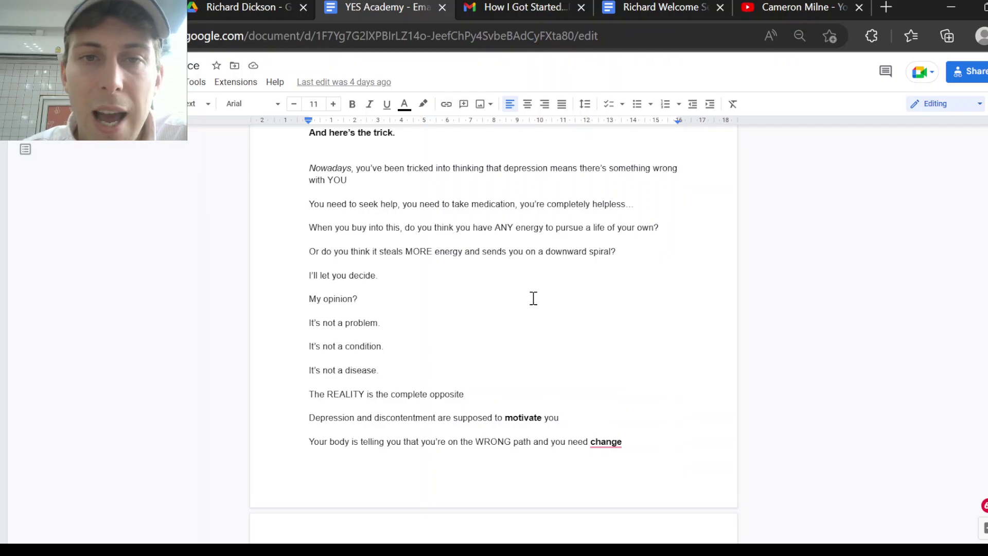
scroll(532, 298, "down", 1)
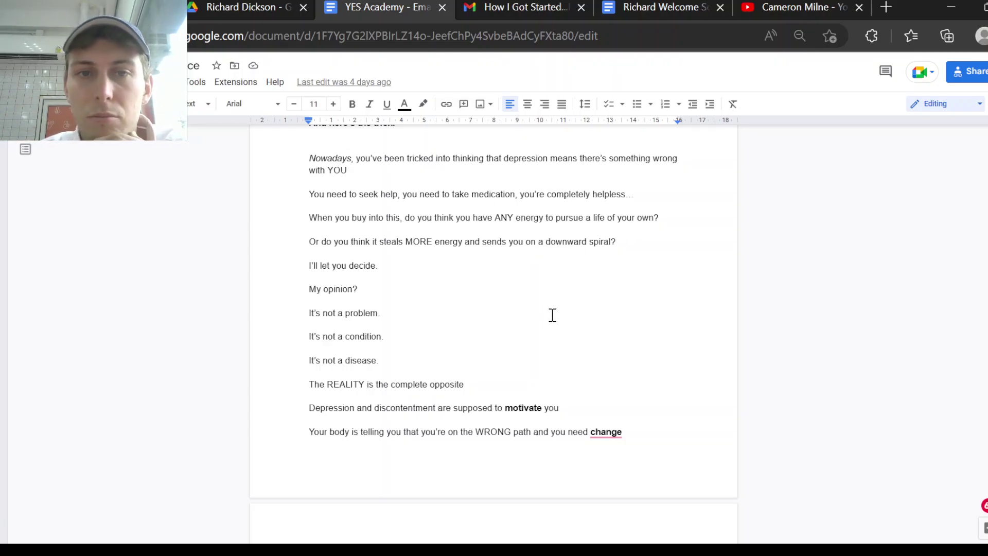
scroll(553, 316, "down", 1)
scroll(564, 294, "down", 2)
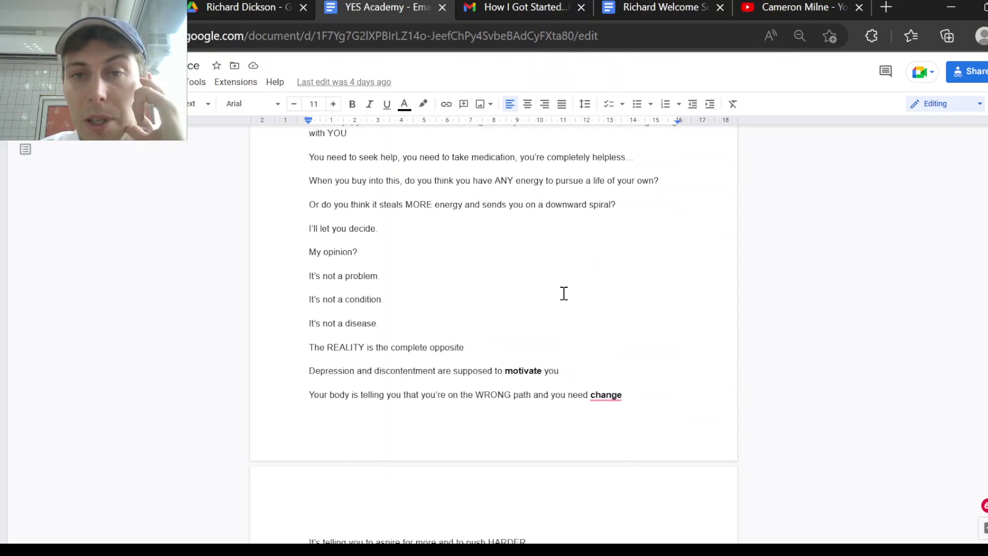
scroll(563, 294, "down", 2)
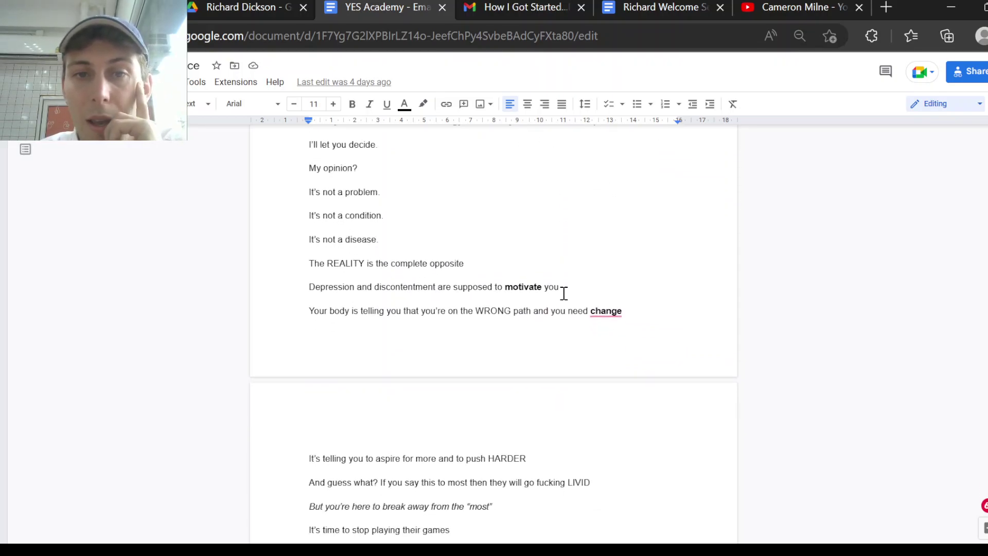
scroll(583, 260, "down", 1)
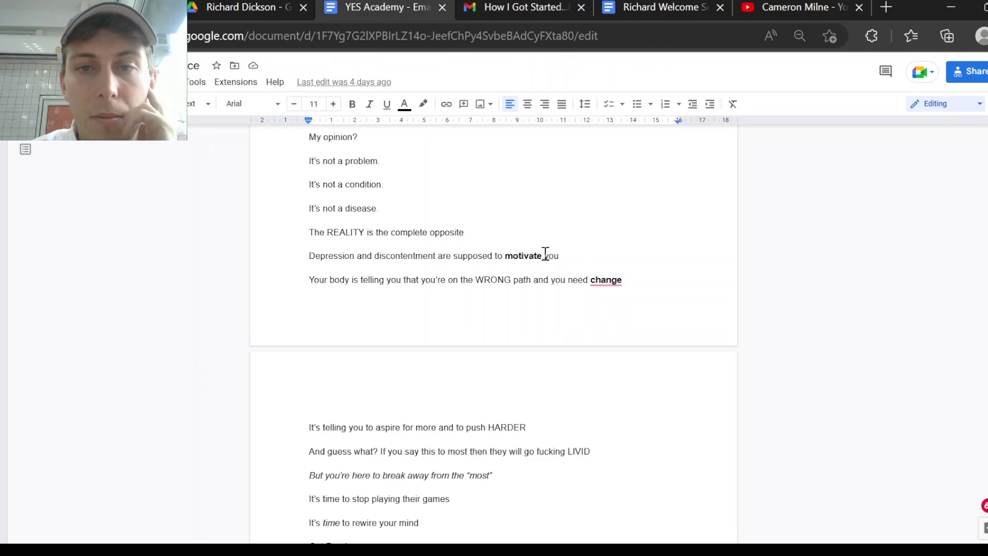
scroll(524, 204, "down", 1)
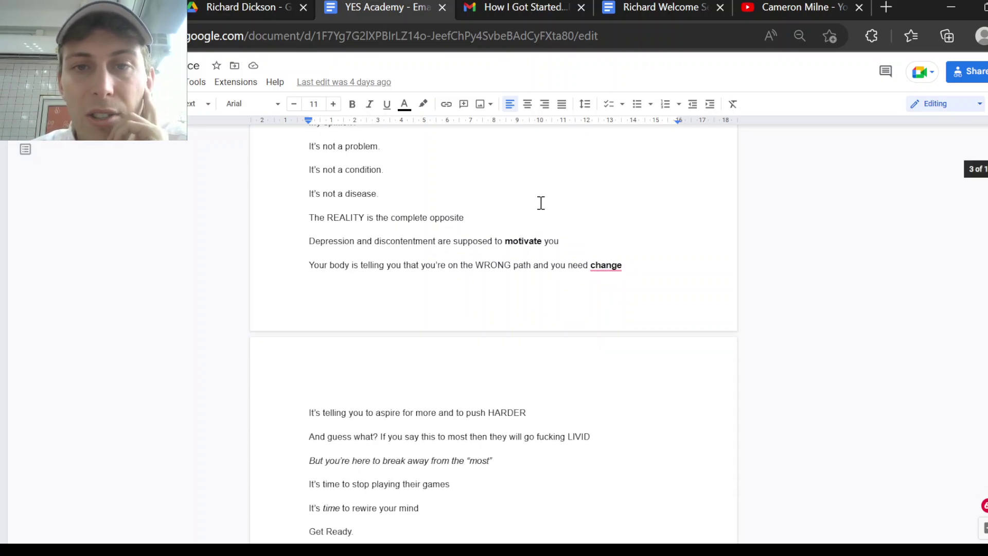
scroll(539, 205, "down", 1)
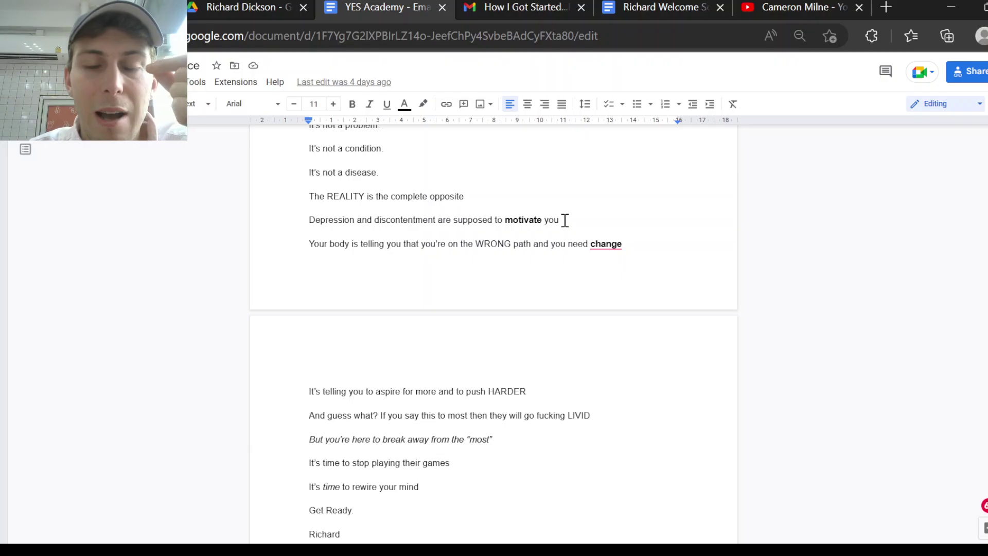
scroll(564, 221, "down", 1)
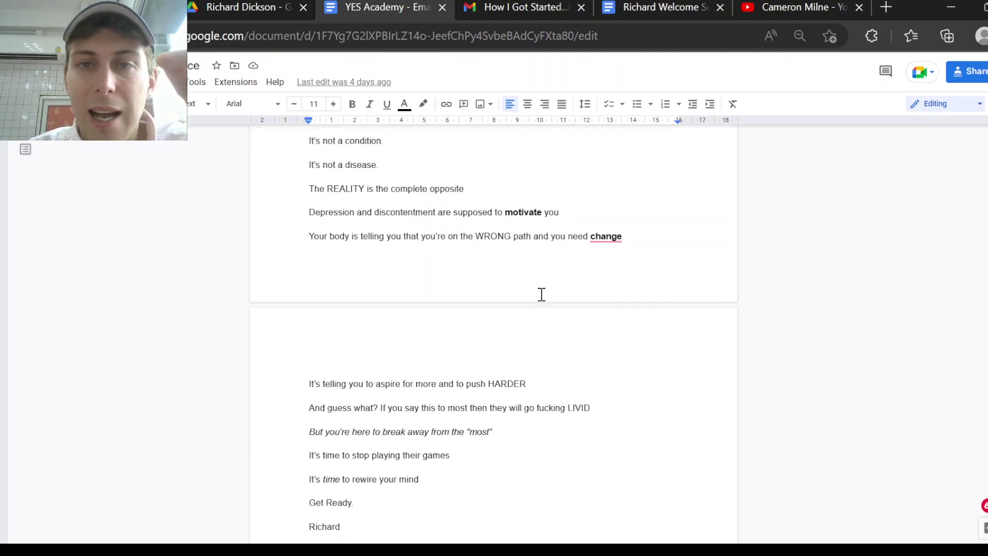
scroll(541, 295, "down", 2)
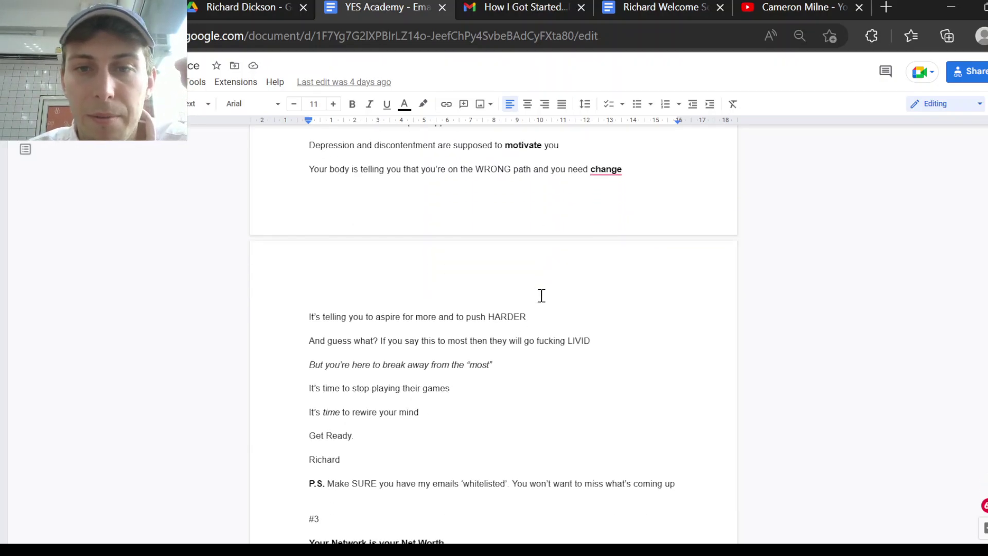
scroll(541, 295, "down", 1)
scroll(541, 295, "down", 1)
scroll(541, 295, "down", 1)
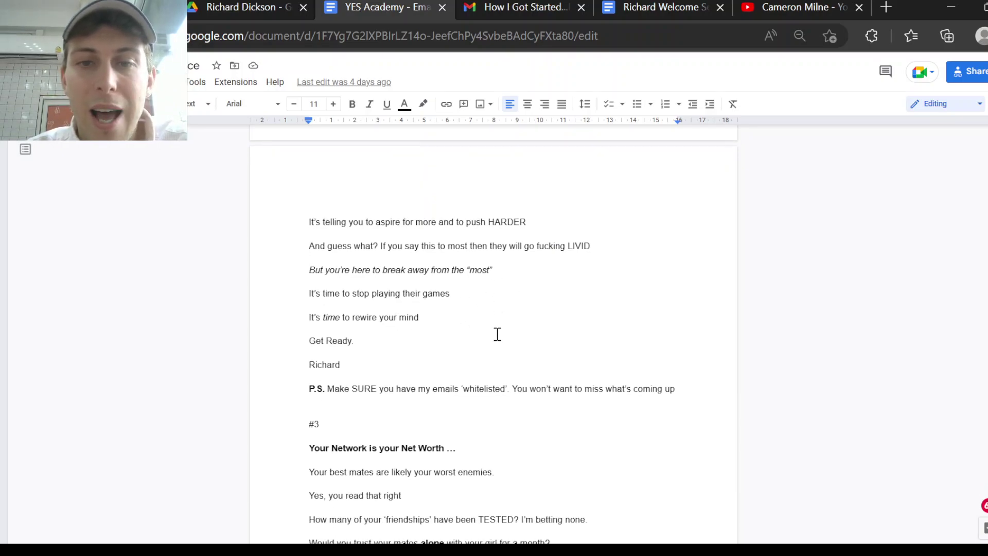
scroll(497, 334, "down", 1)
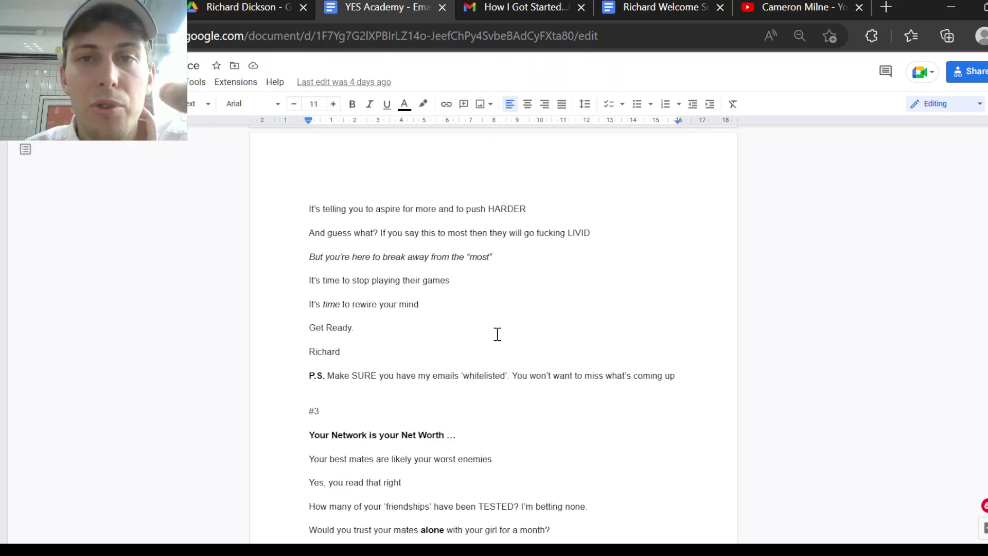
scroll(497, 333, "down", 1)
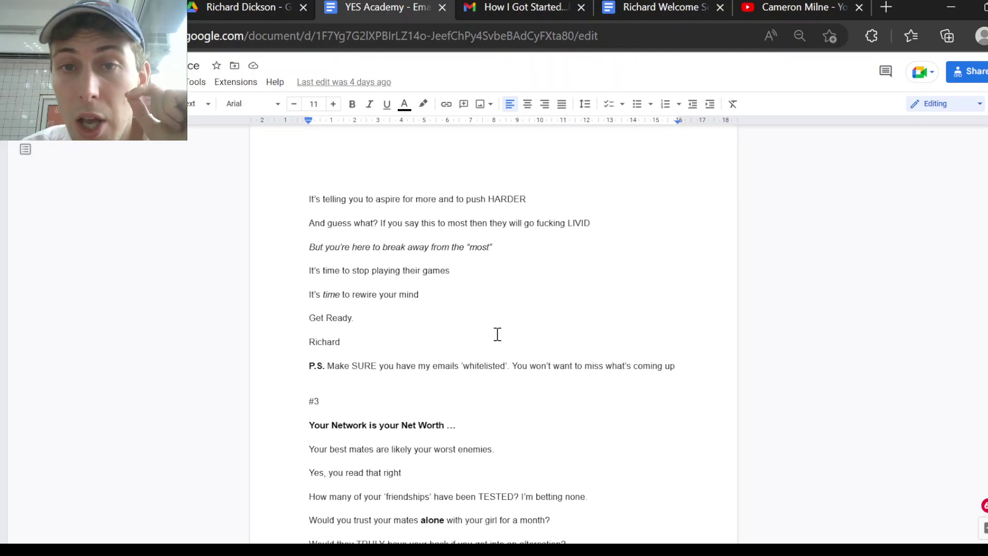
scroll(497, 334, "down", 1)
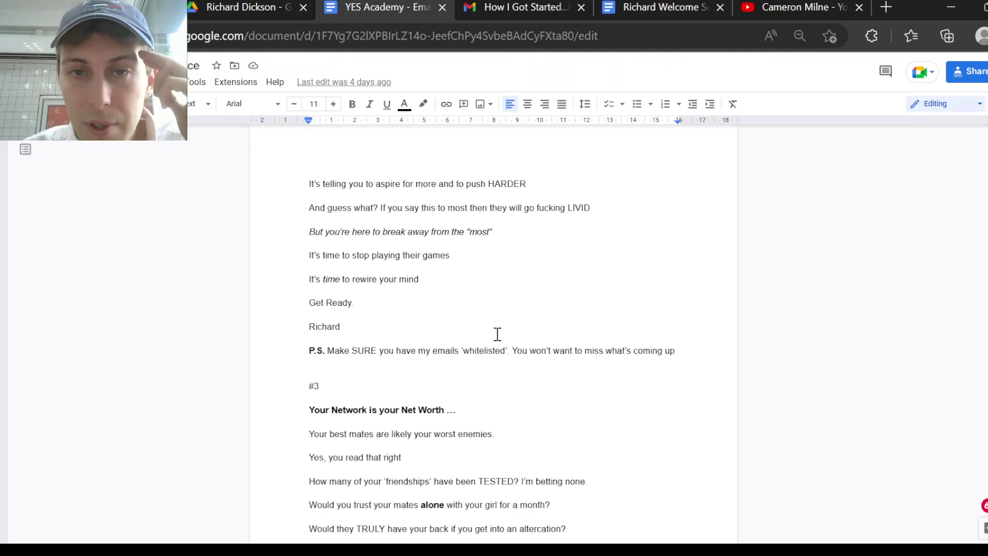
scroll(498, 334, "down", 2)
scroll(513, 321, "up", 2)
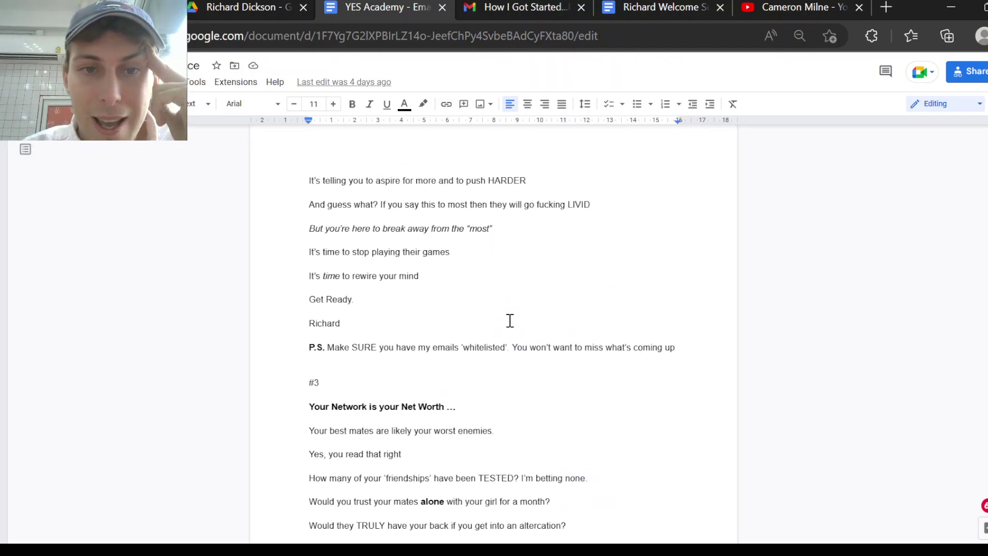
Step: Select the "Get Ready" line in email #2, then place the cursor after "mind"
left_click(355, 300)
triple_click(335, 299)
left_click(435, 280)
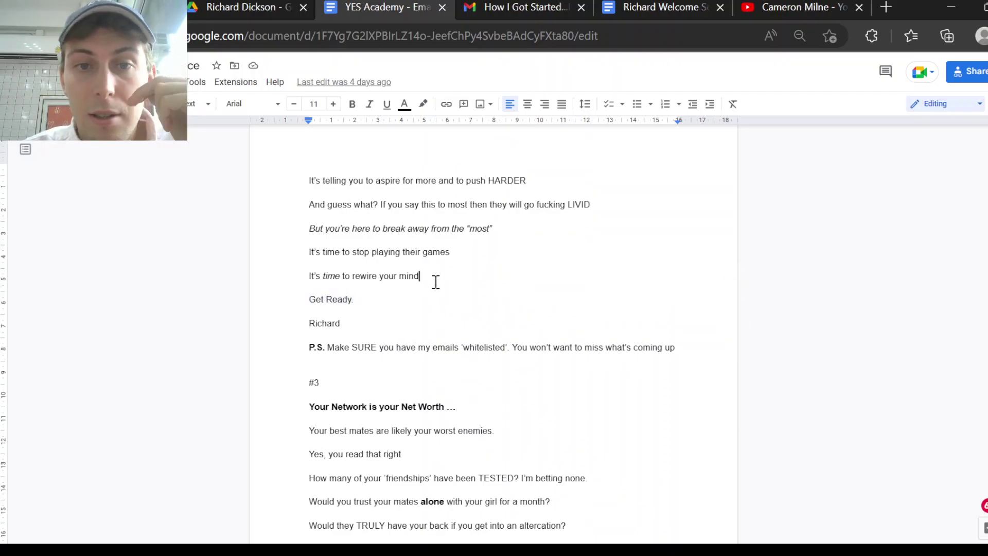
scroll(540, 309, "down", 2)
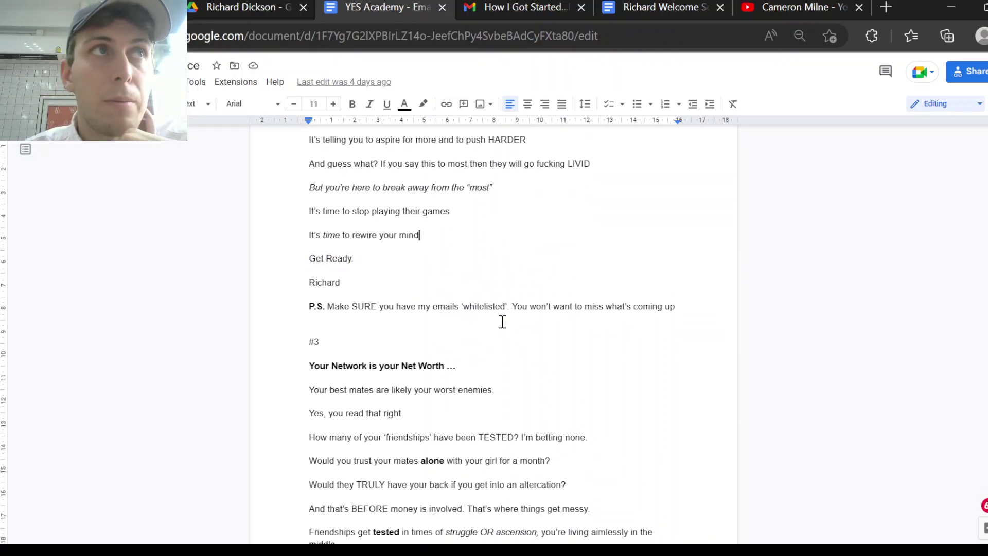
scroll(502, 322, "down", 1)
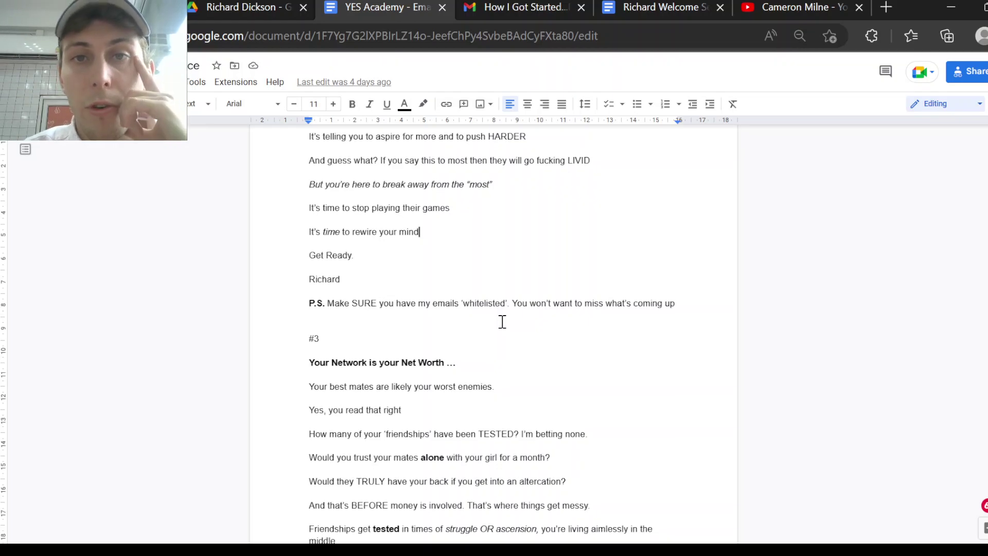
scroll(540, 304, "down", 1)
scroll(539, 303, "up", 3)
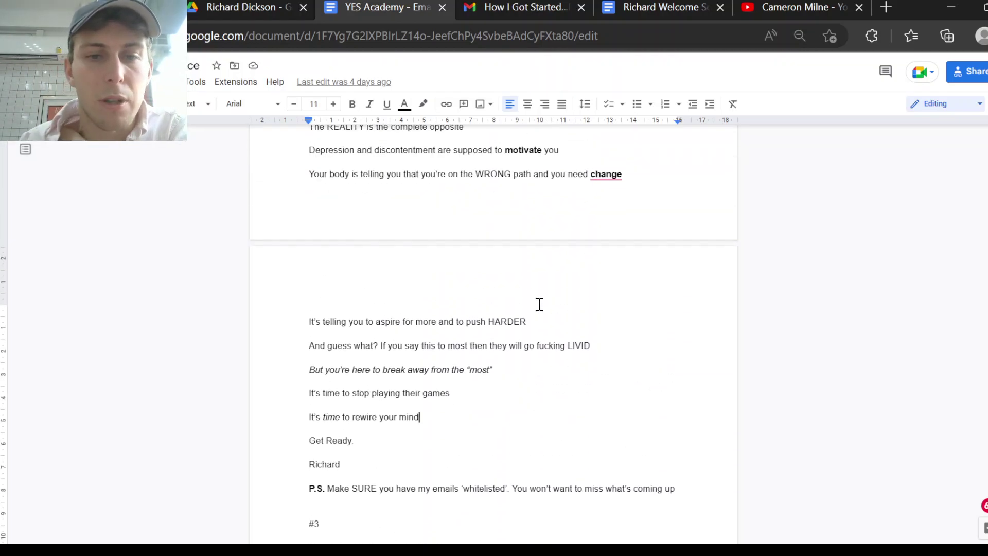
scroll(540, 303, "down", 1)
scroll(538, 303, "down", 1)
scroll(540, 303, "down", 1)
scroll(539, 304, "down", 1)
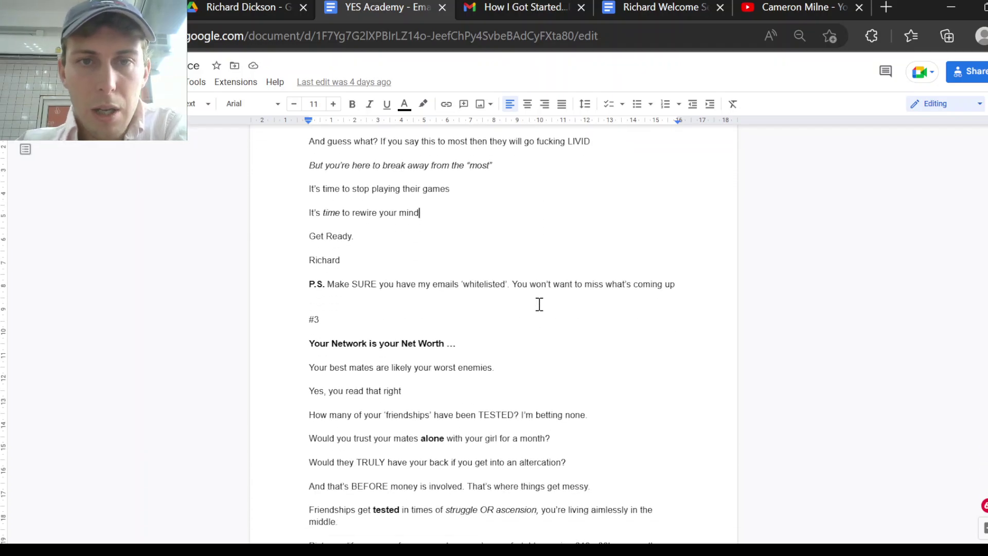
scroll(539, 303, "down", 1)
scroll(539, 304, "down", 1)
scroll(601, 338, "down", 1)
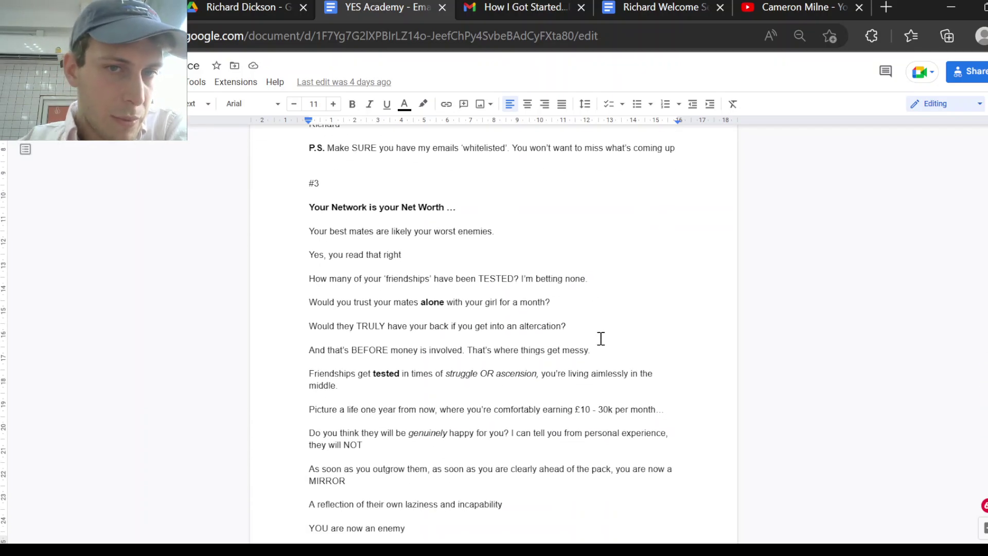
scroll(601, 338, "down", 1)
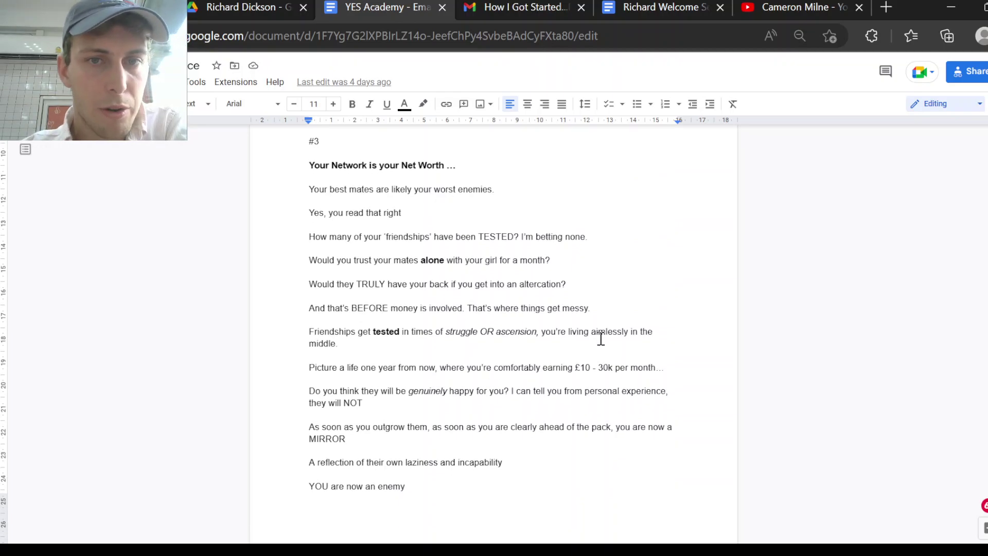
scroll(601, 338, "down", 1)
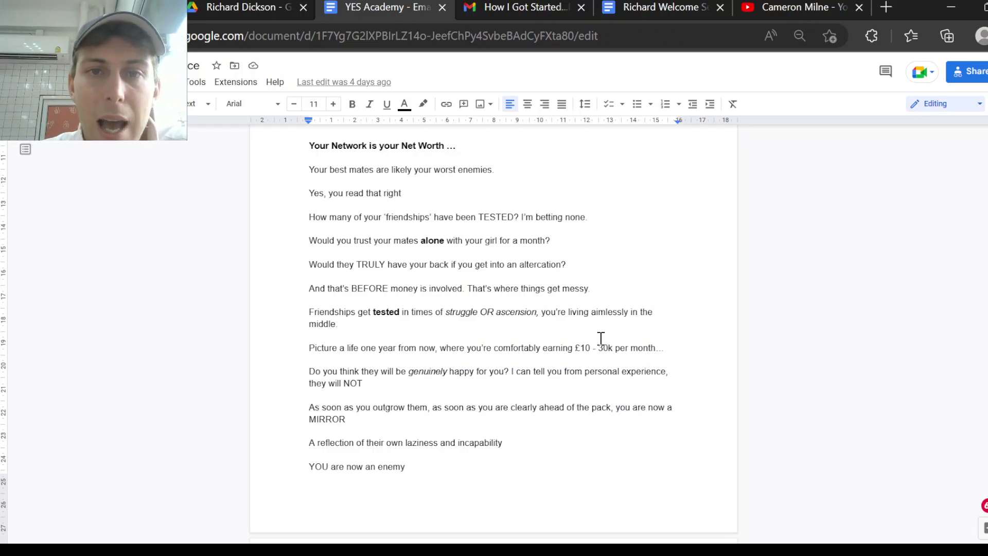
scroll(601, 338, "up", 1)
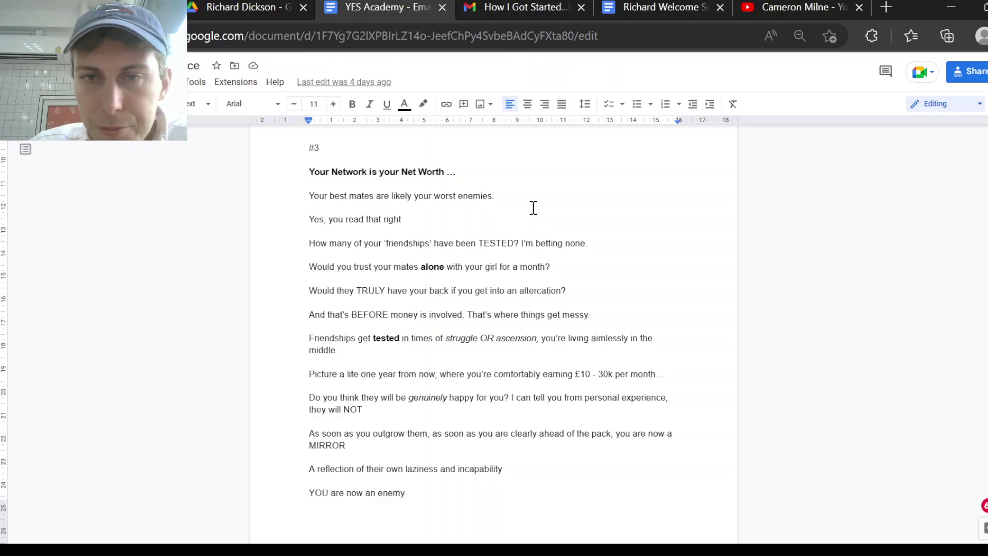
scroll(533, 207, "down", 1)
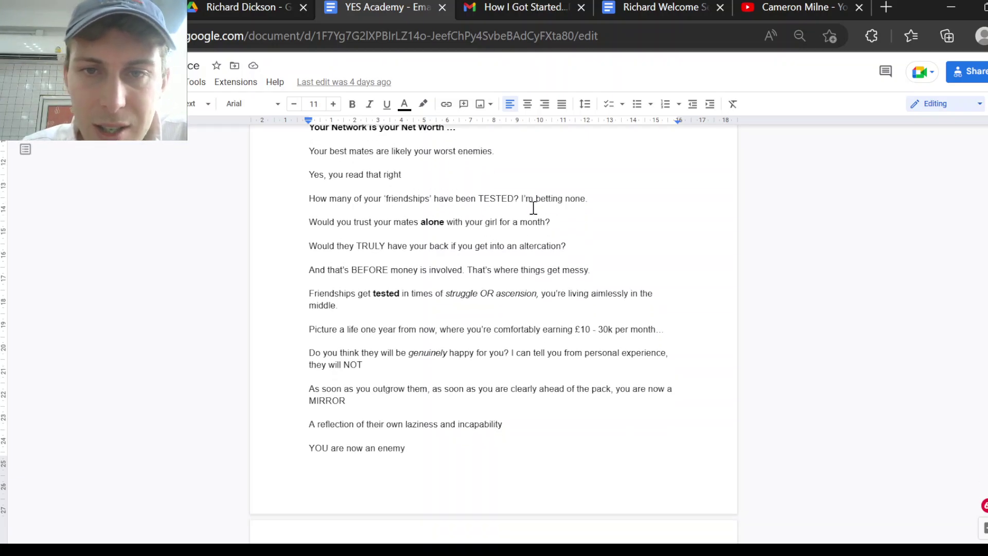
scroll(554, 225, "down", 1)
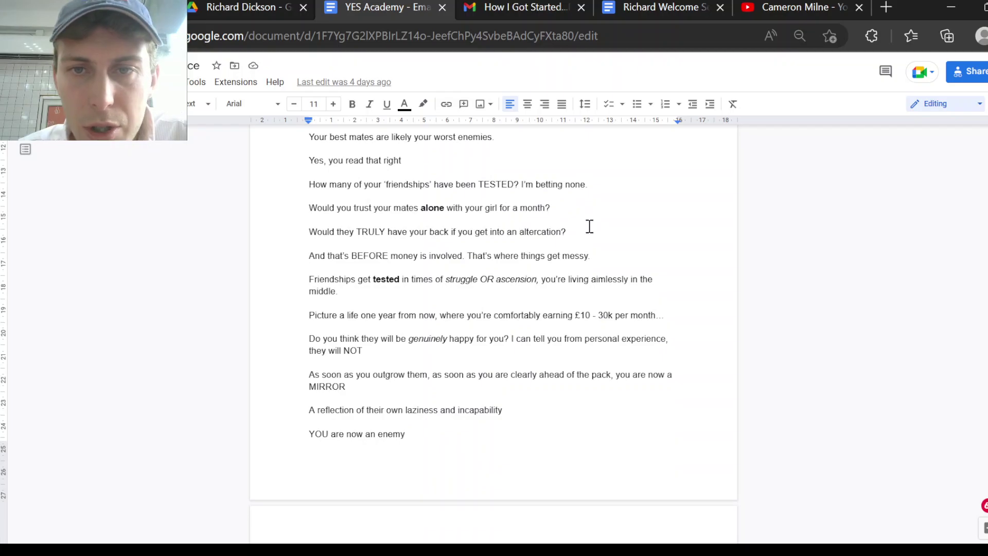
scroll(586, 220, "down", 1)
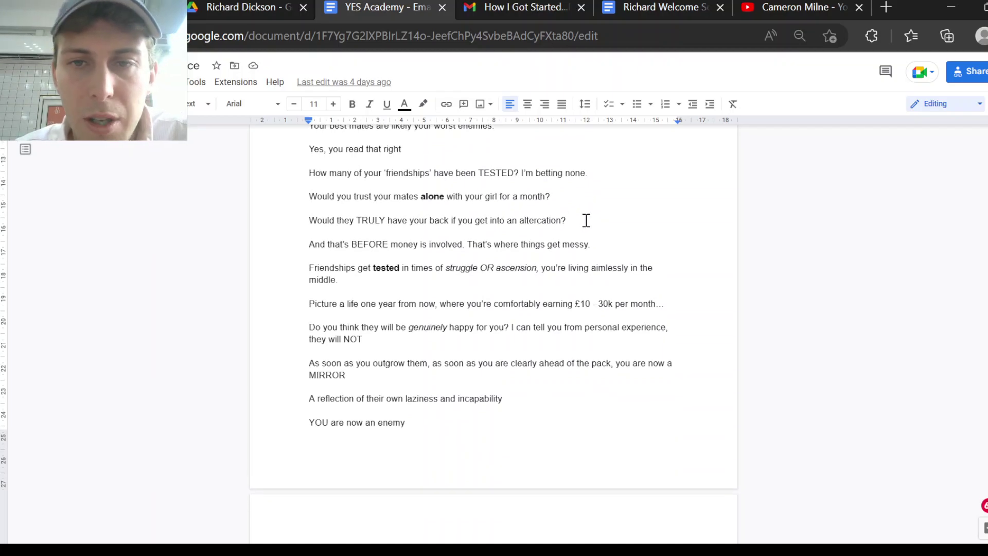
scroll(598, 199, "down", 2)
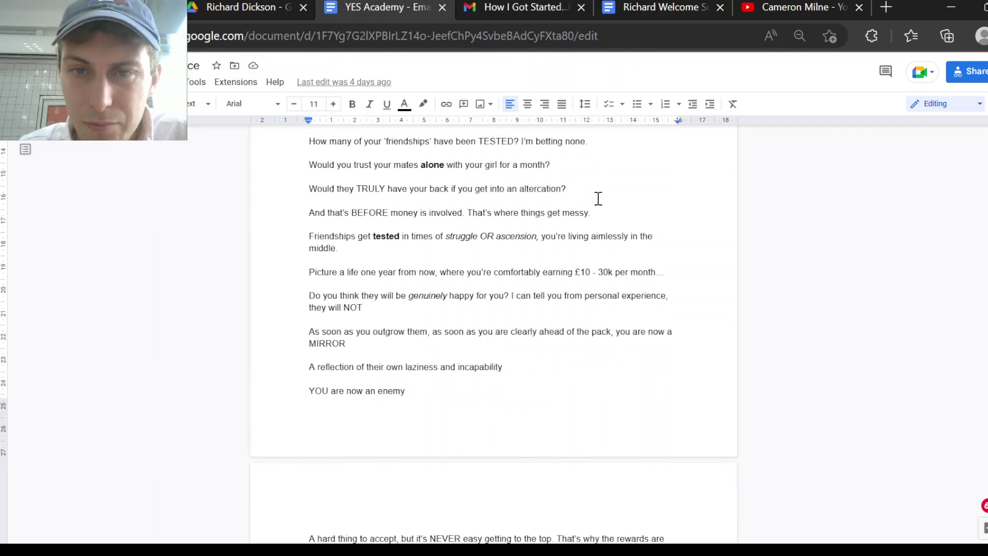
scroll(606, 198, "down", 2)
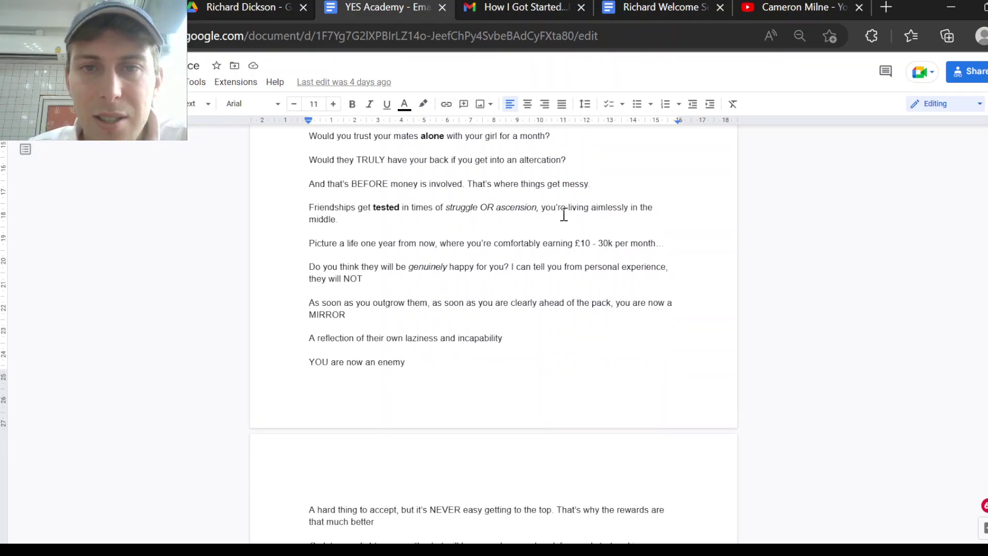
scroll(610, 240, "down", 2)
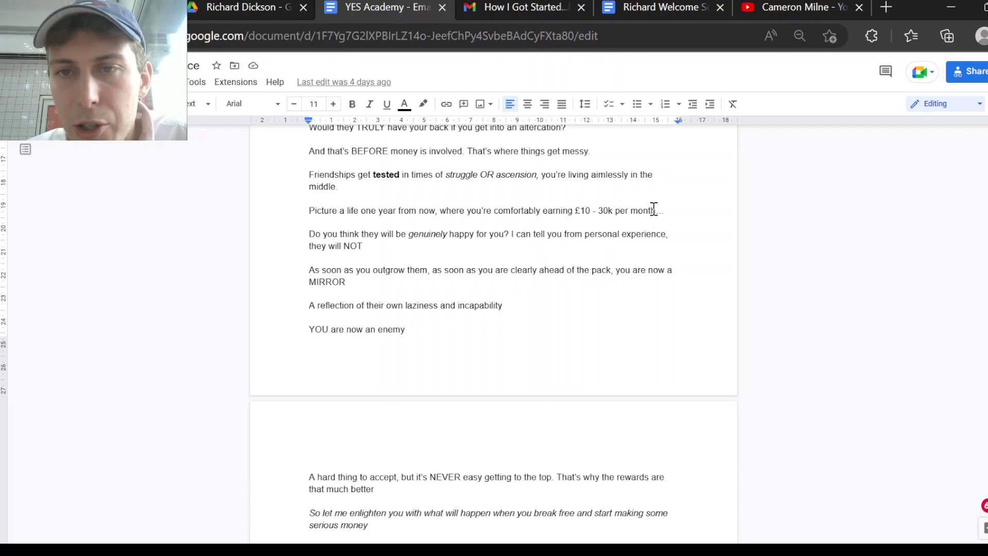
scroll(556, 208, "down", 1)
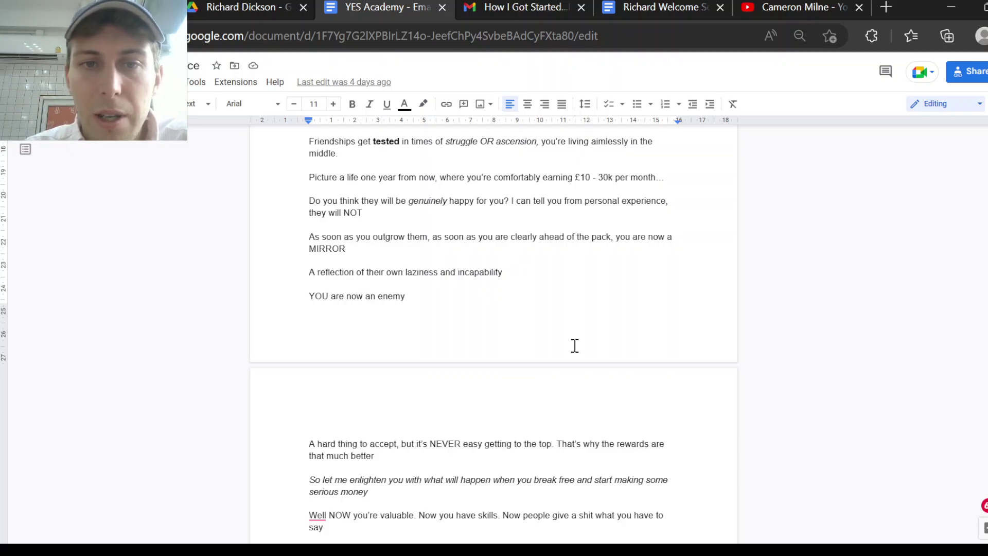
scroll(575, 346, "down", 1)
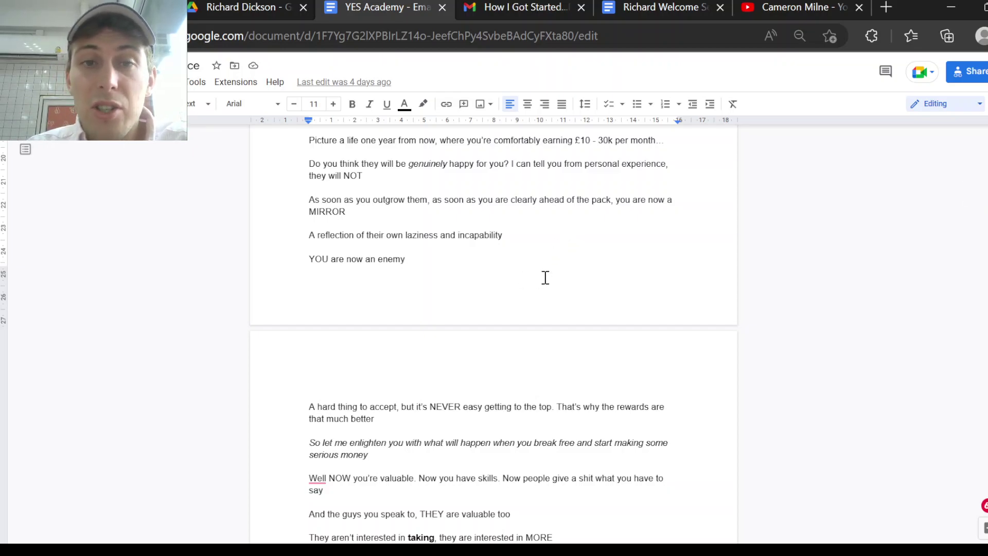
scroll(545, 277, "down", 1)
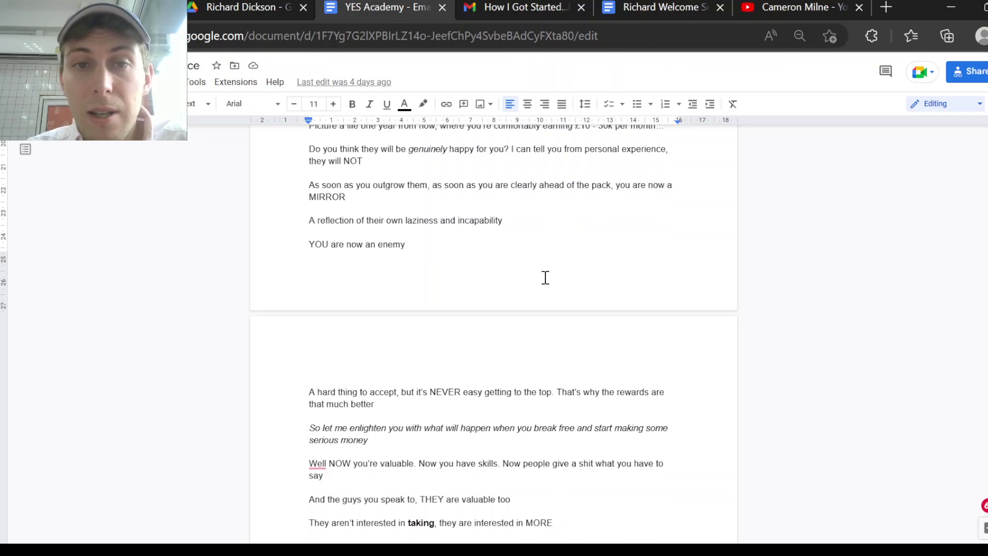
scroll(545, 277, "down", 1)
scroll(545, 277, "down", 1)
scroll(546, 277, "up", 1)
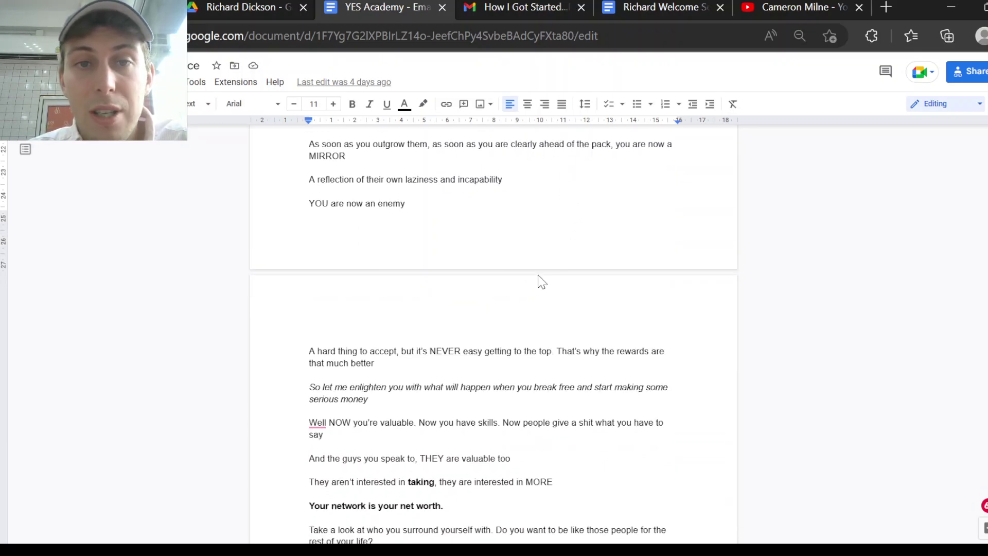
scroll(539, 276, "down", 1)
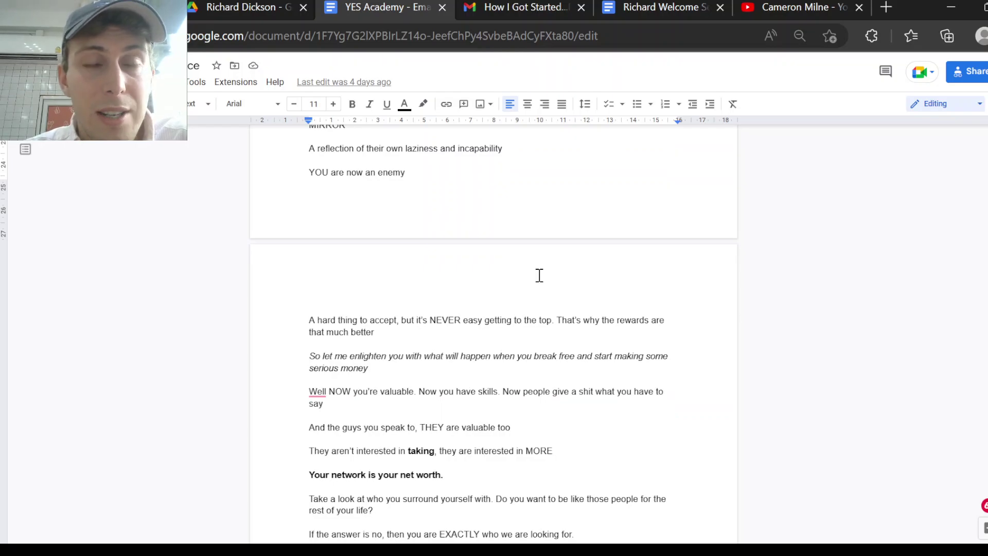
scroll(540, 276, "down", 1)
scroll(538, 276, "down", 1)
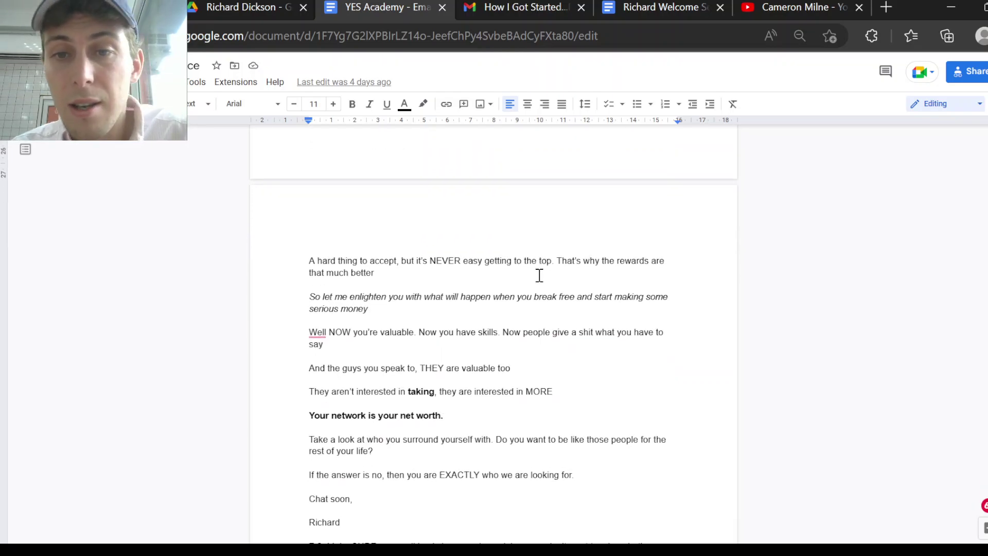
scroll(539, 275, "down", 1)
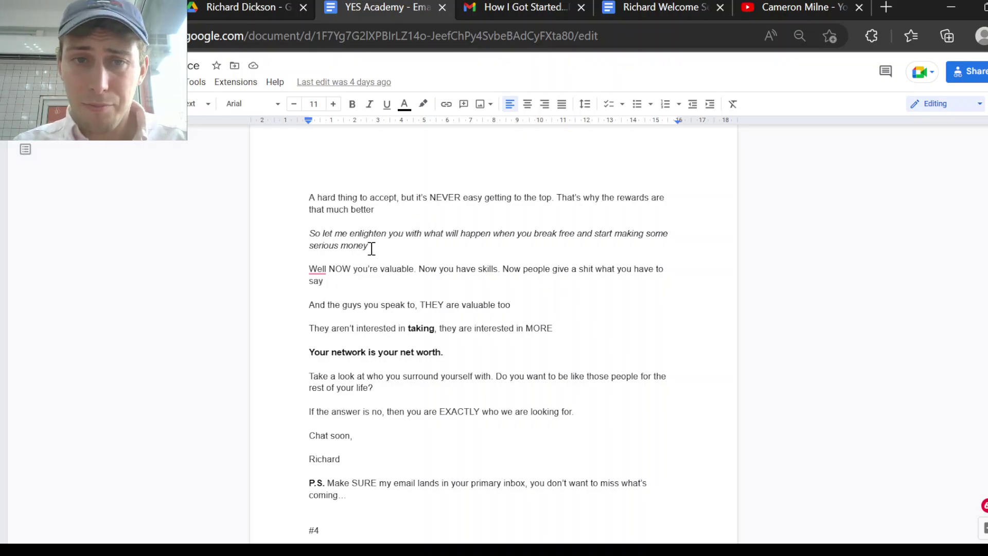
Step: Highlight the italic "So let me enlighten you" line in email #3, then deselect it
left_click_drag(371, 248, 301, 234)
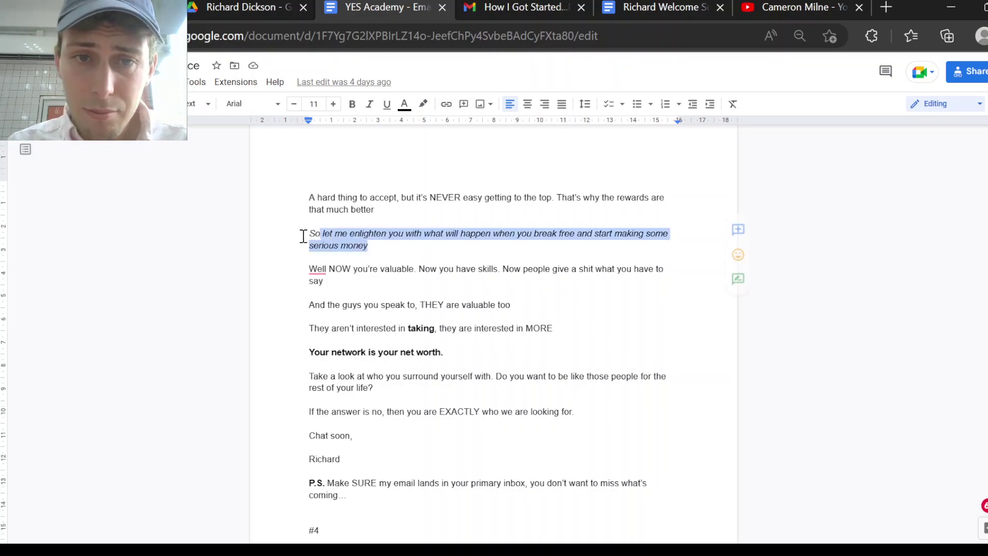
left_click(468, 251)
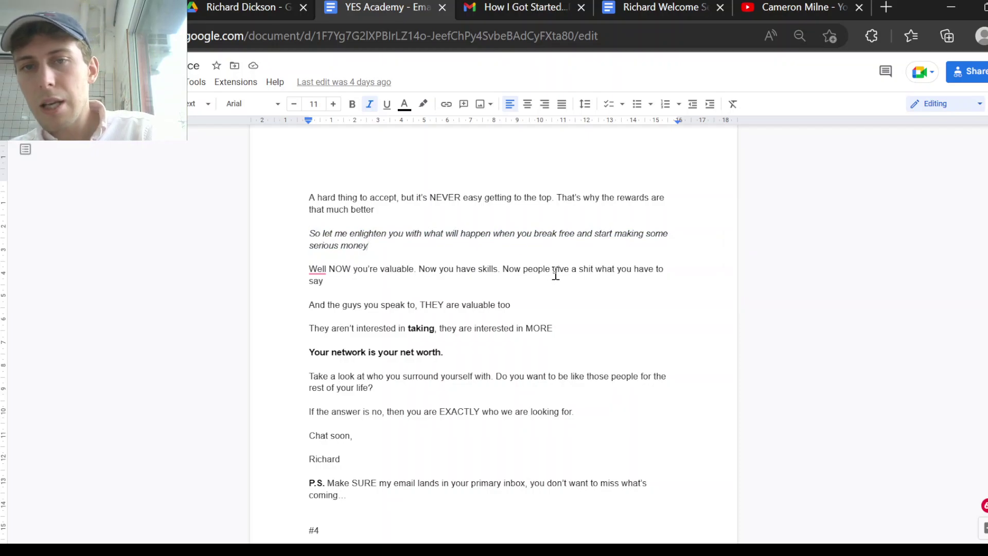
scroll(555, 275, "down", 2)
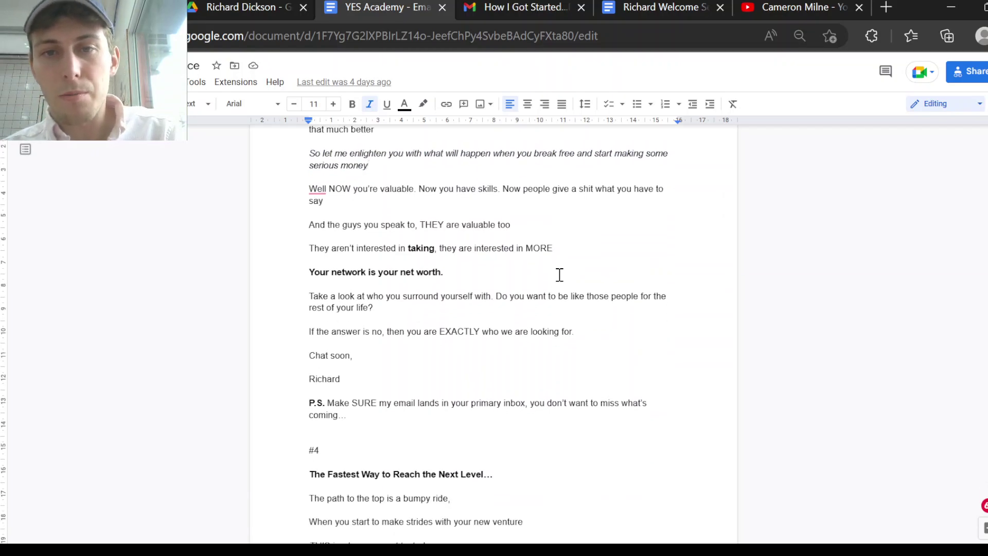
scroll(559, 275, "down", 1)
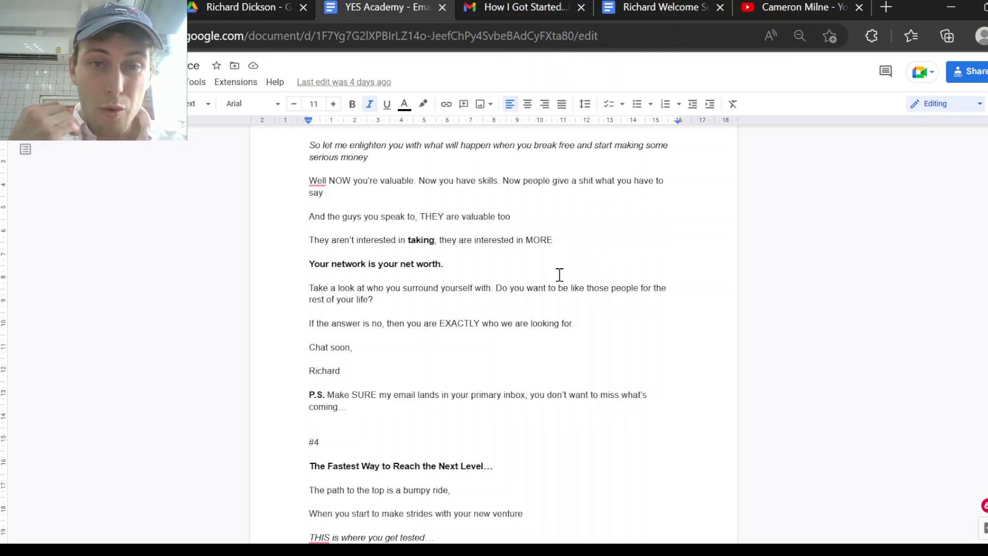
scroll(560, 275, "down", 1)
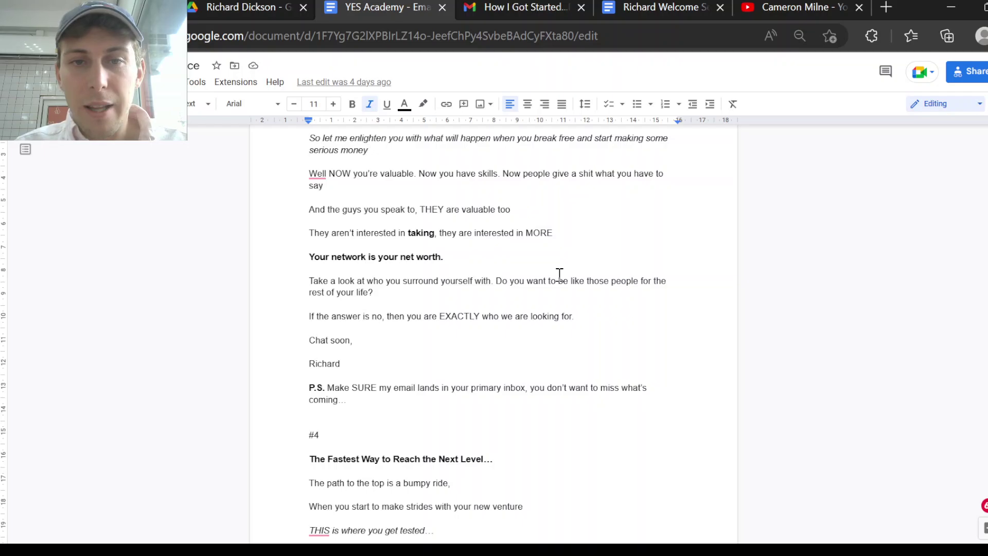
scroll(560, 274, "down", 1)
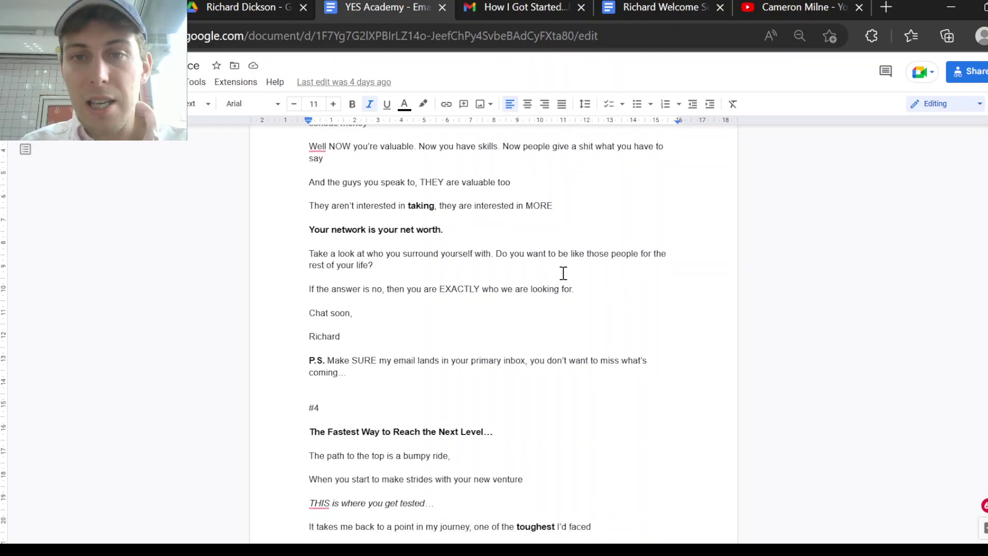
scroll(586, 266, "down", 1)
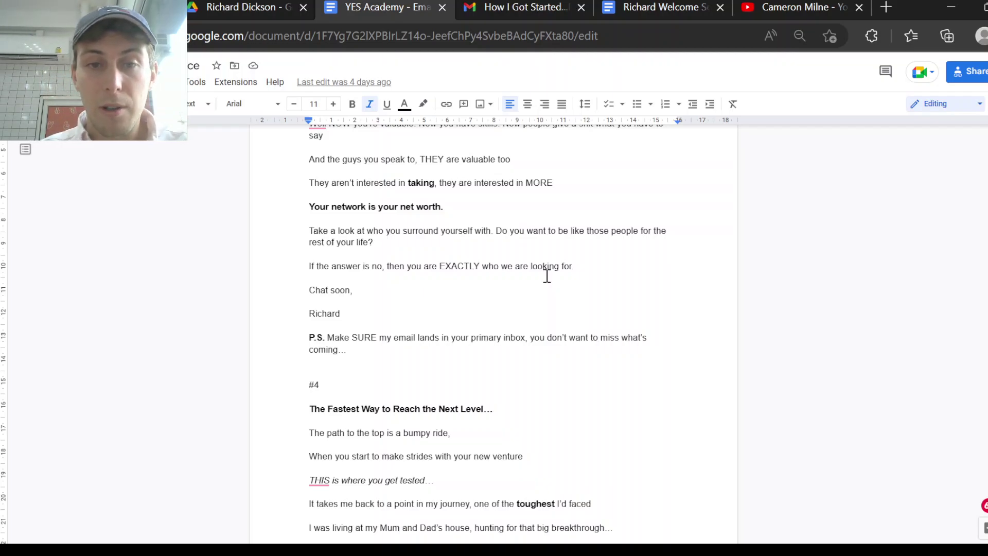
scroll(547, 275, "up", 1)
scroll(547, 275, "up", 1)
scroll(547, 276, "up", 1)
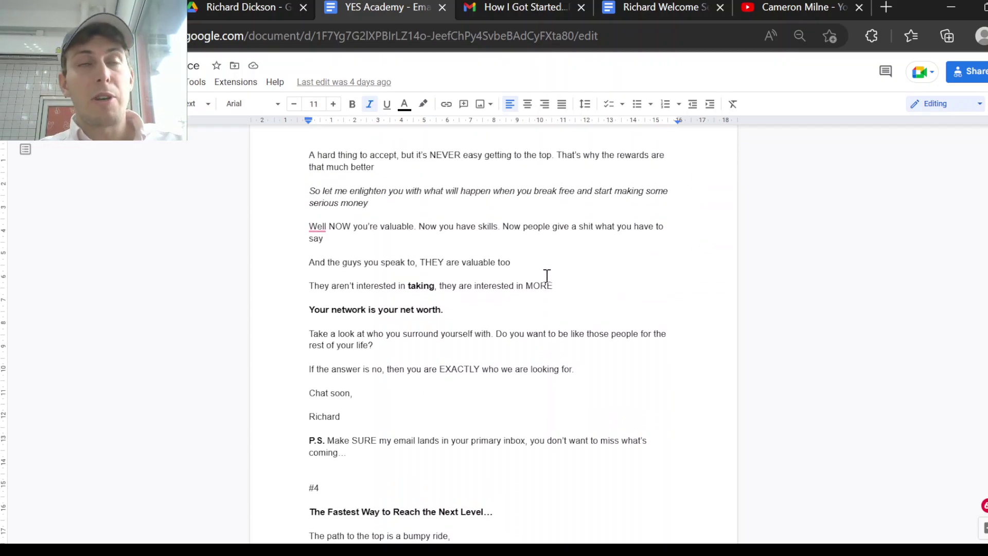
scroll(546, 276, "up", 1)
scroll(546, 275, "up", 1)
scroll(546, 275, "down", 1)
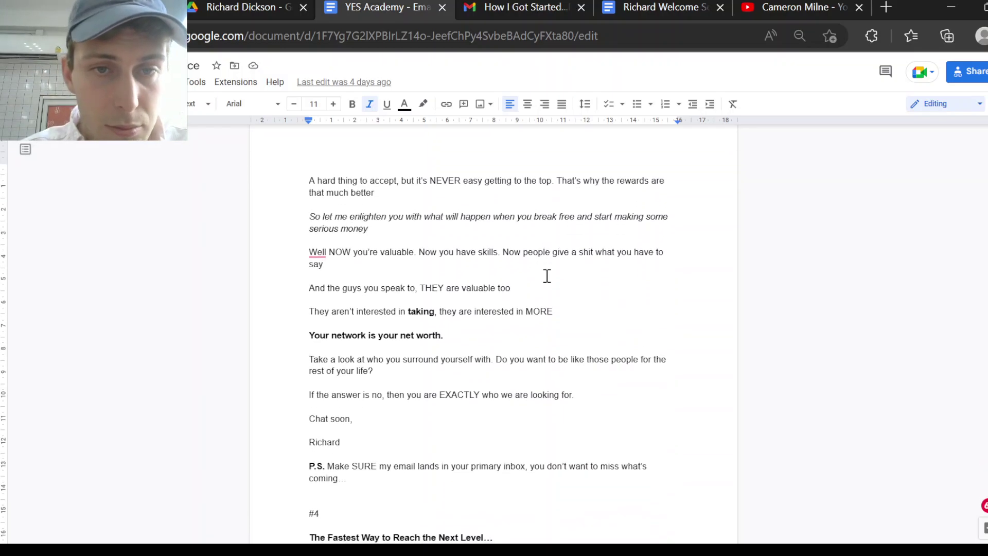
scroll(546, 276, "up", 1)
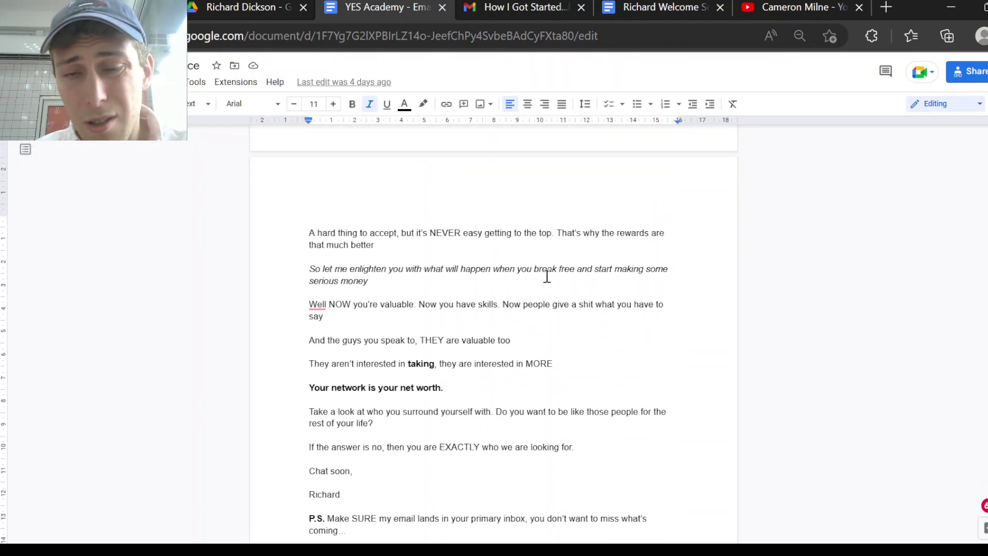